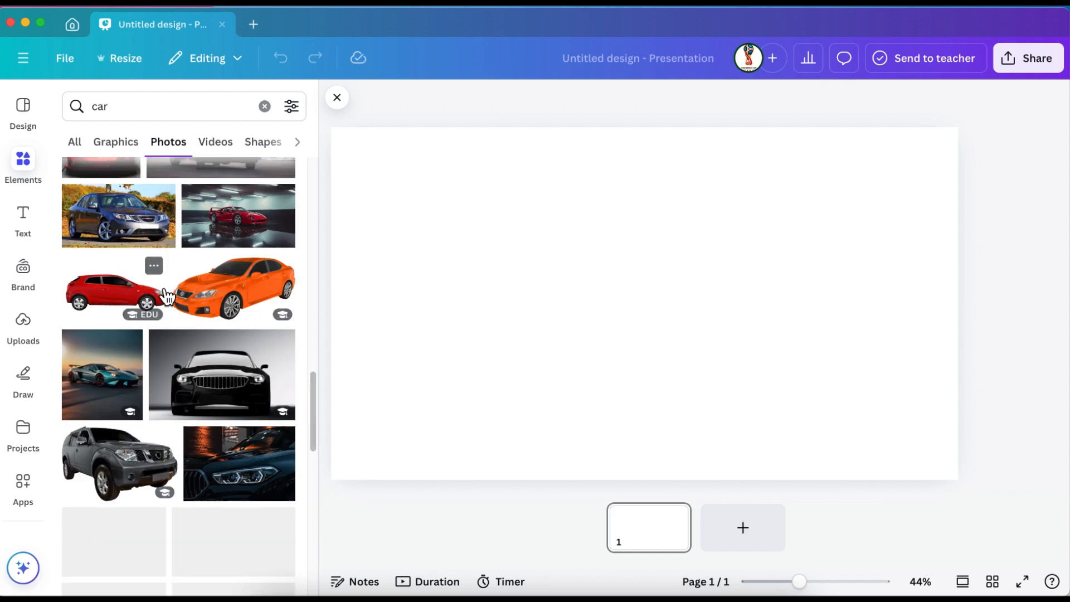
Step: Add the photo of the blue car on a sunset road to the page and set it as the background
{"action": "left_click", "coordinate": [116, 382]}
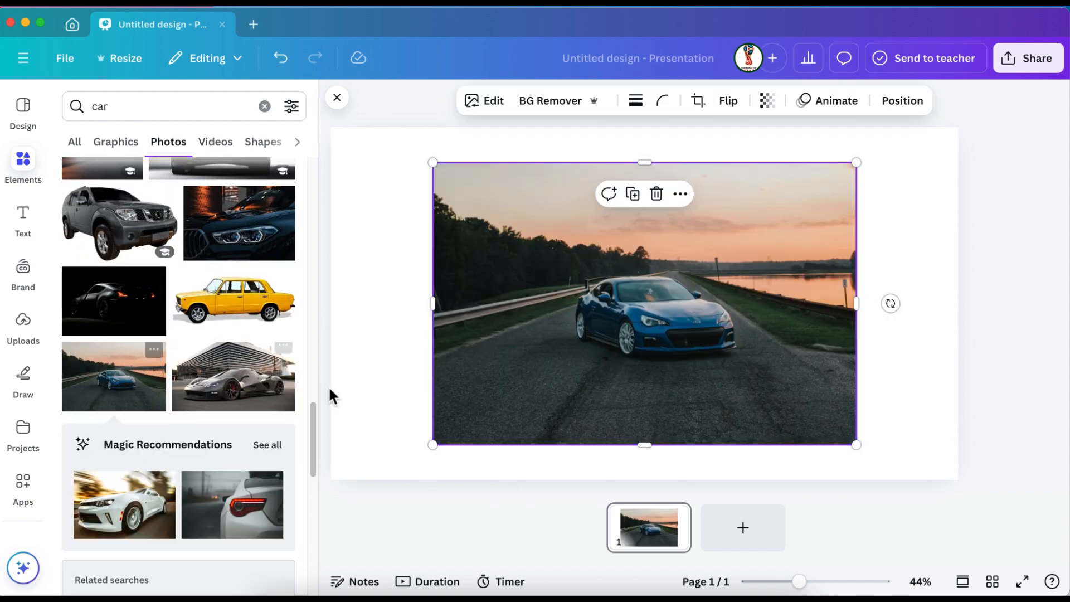
{"action": "right_click", "coordinate": [577, 328]}
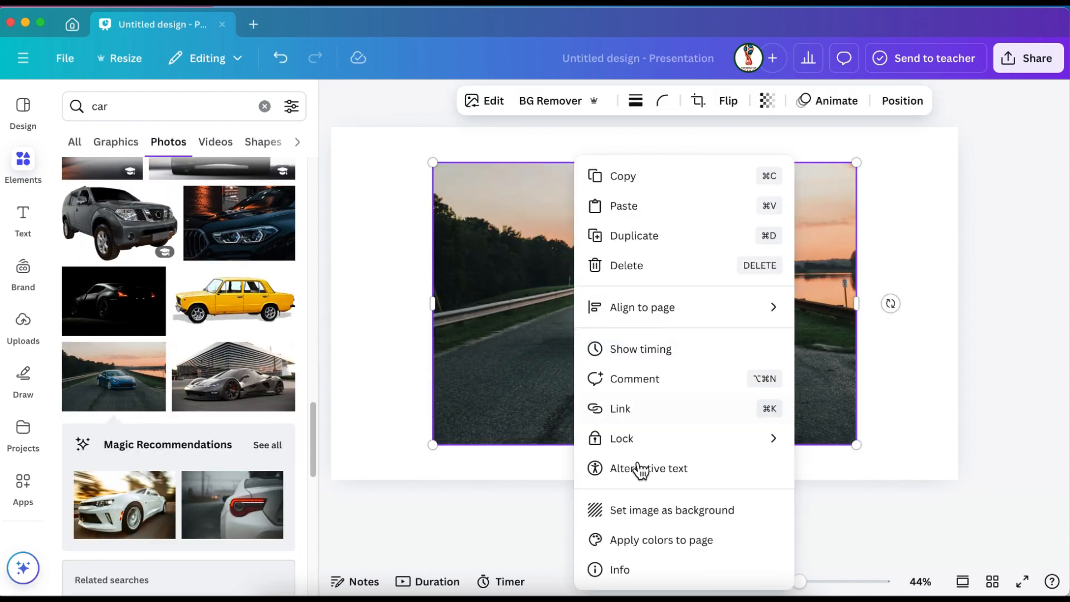
{"action": "left_click", "coordinate": [667, 508]}
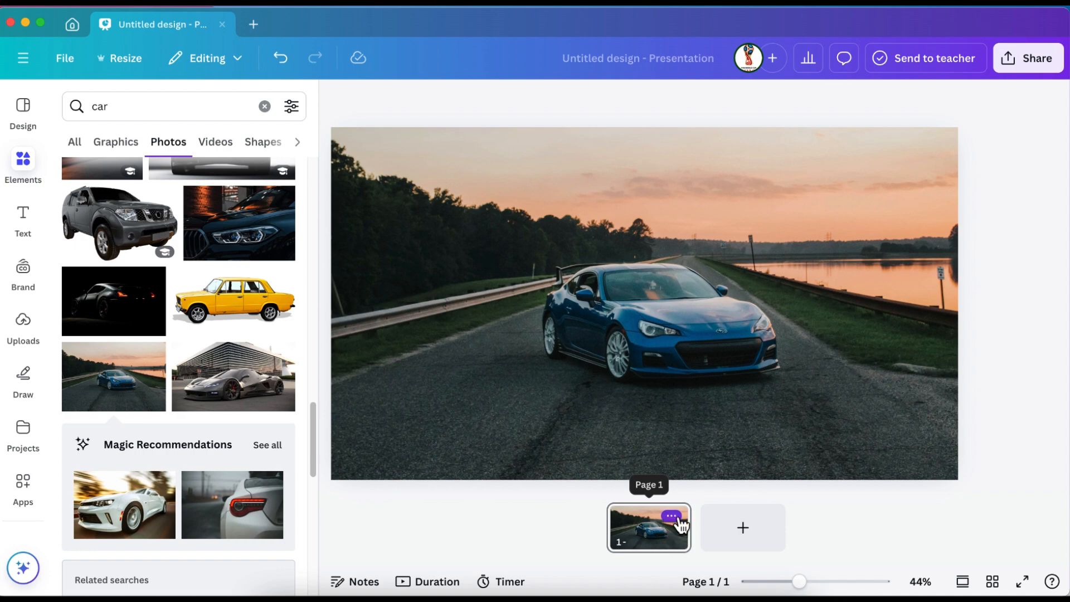
Step: Duplicate page 1 and enlarge the background photo on the copy within its crop so the car appears closer
{"action": "left_click", "coordinate": [672, 516]}
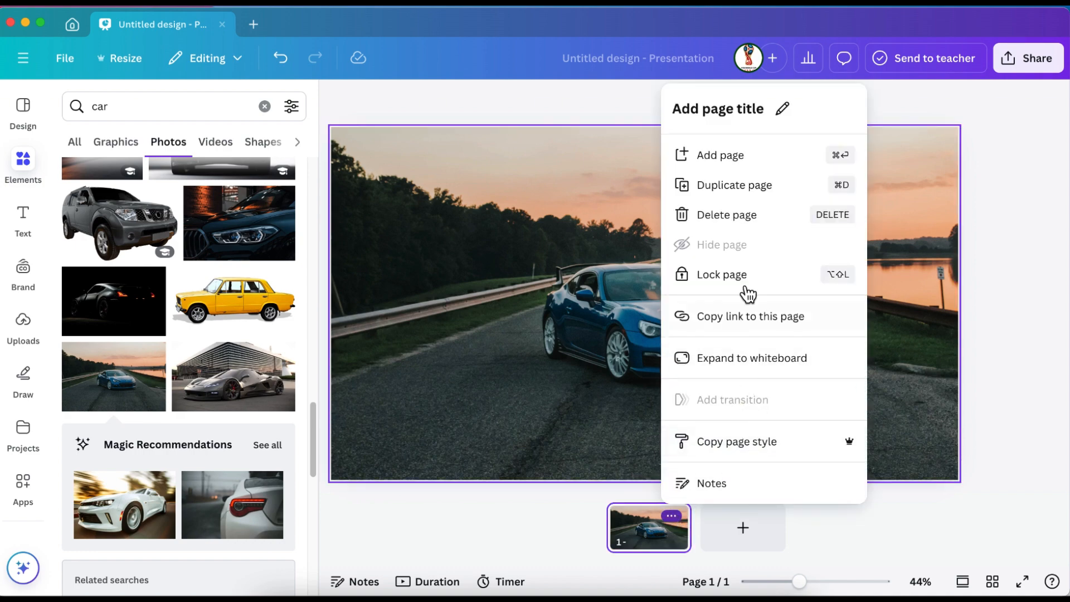
{"action": "left_click", "coordinate": [741, 189]}
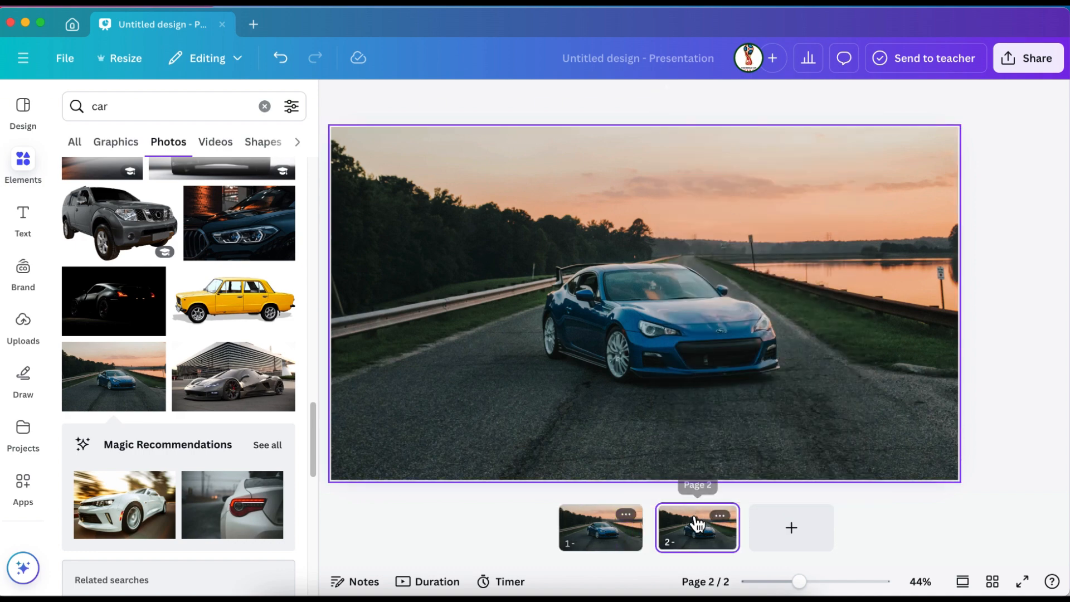
{"action": "left_click", "coordinate": [693, 401]}
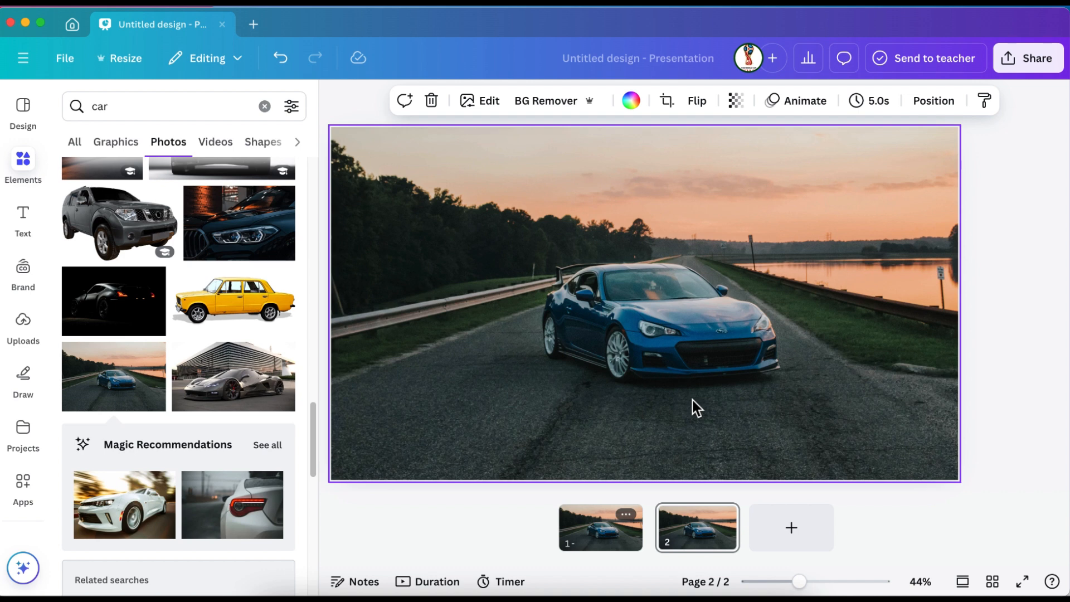
{"action": "scroll", "coordinate": [693, 400], "scroll_direction": "down", "scroll_amount": 5}
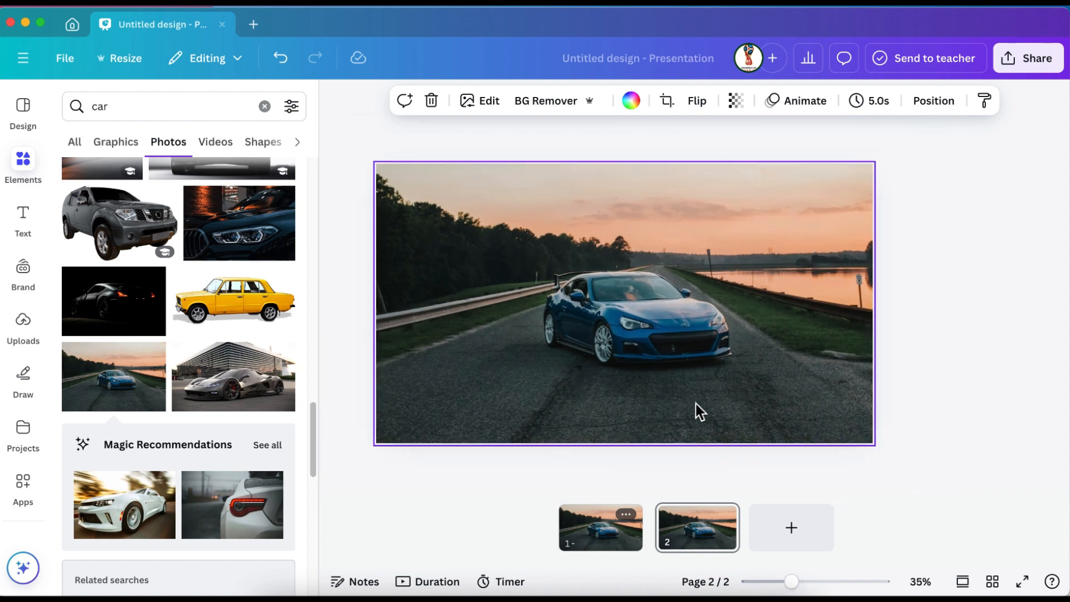
{"action": "double_click", "coordinate": [670, 342]}
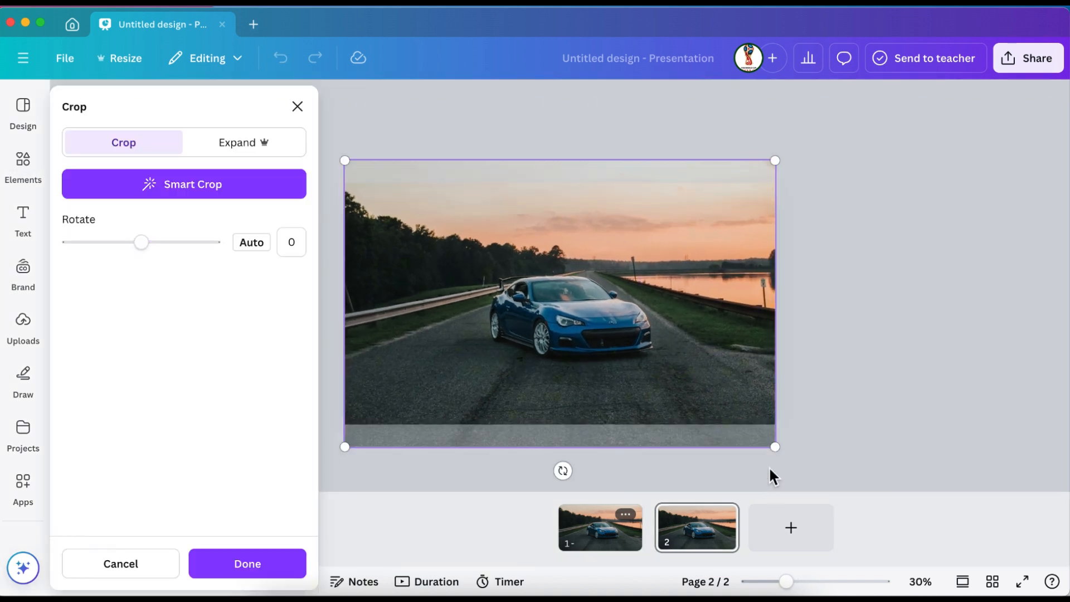
{"action": "left_click_drag", "start_coordinate": [777, 455], "coordinate": [836, 494]}
{"action": "left_click_drag", "start_coordinate": [347, 167], "coordinate": [283, 117]}
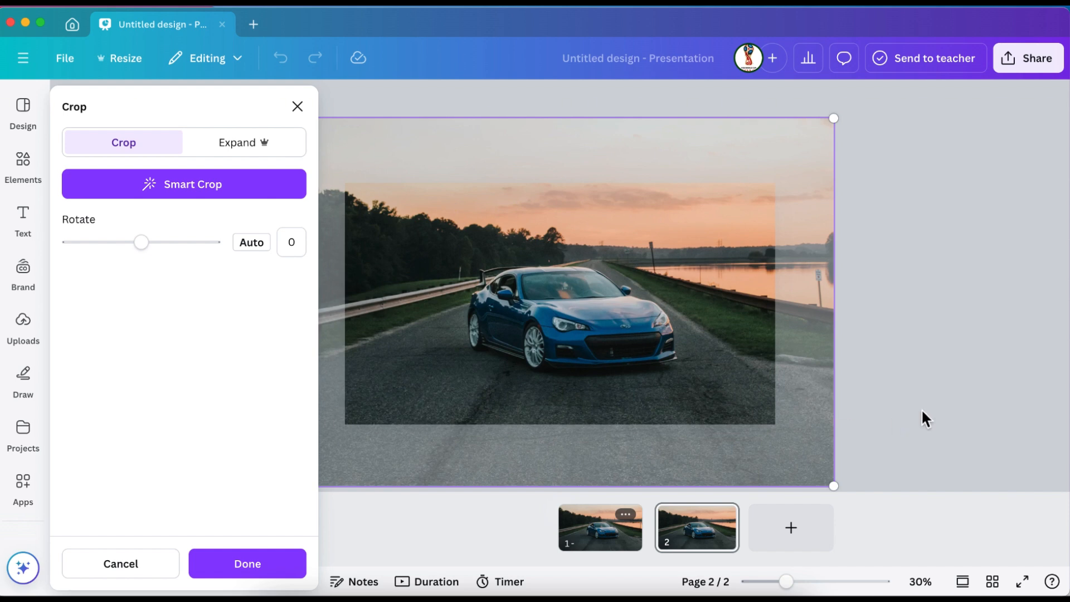
{"action": "key", "text": "Escape"}
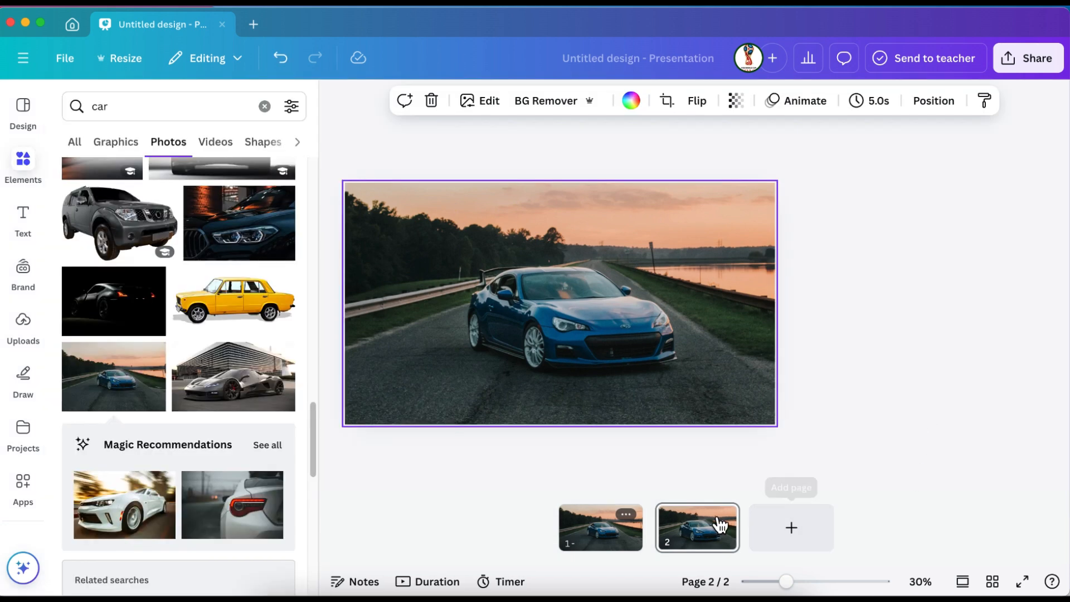
Step: Show the page durations and play the two-page presentation from partway through page 1
{"action": "left_click", "coordinate": [614, 487]}
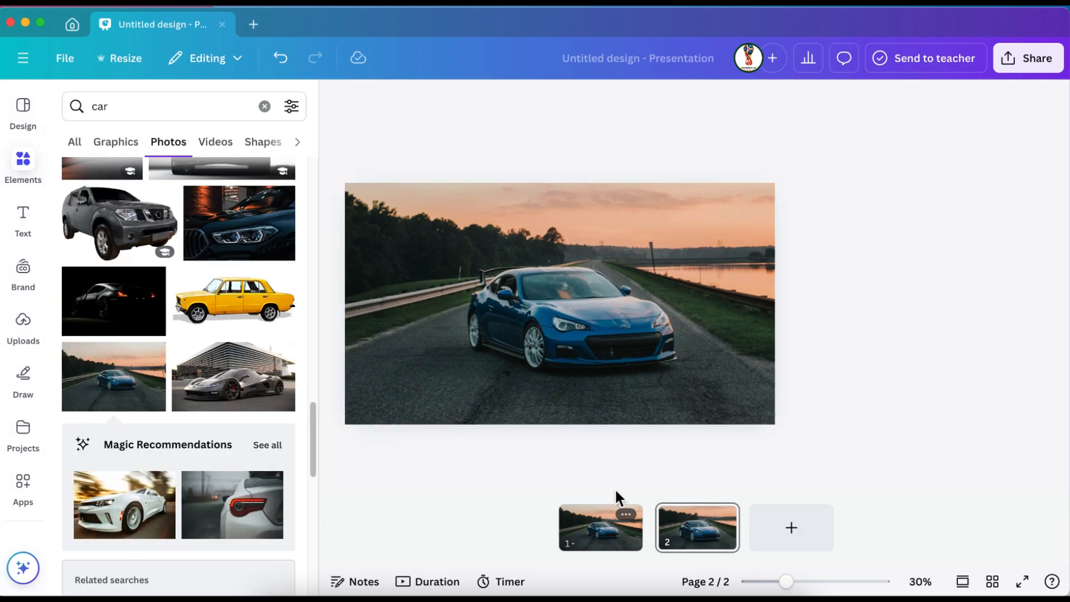
{"action": "left_click", "coordinate": [445, 581]}
{"action": "left_click", "coordinate": [456, 497]}
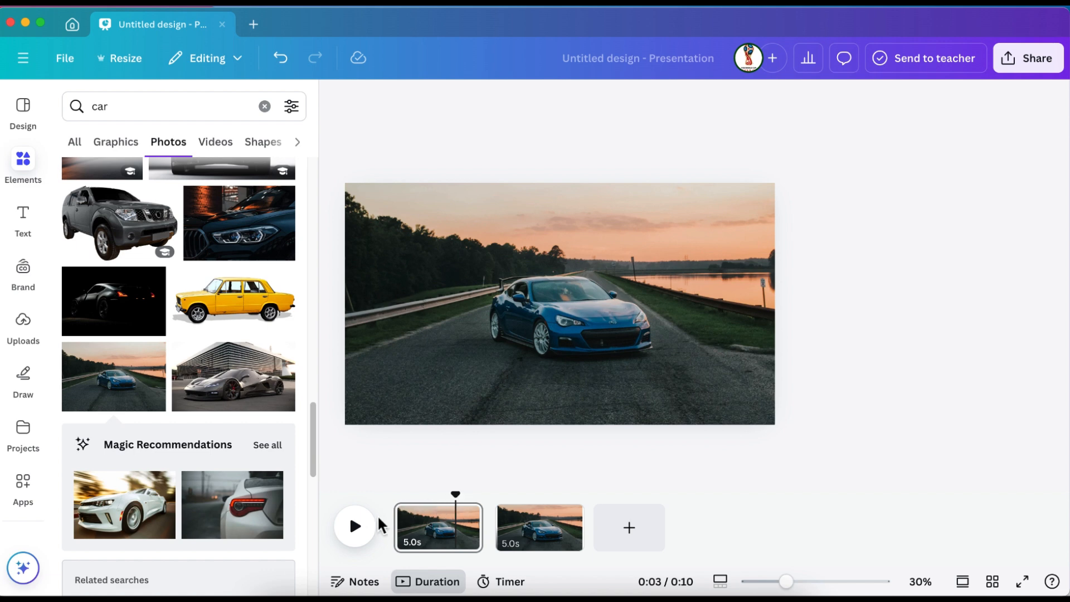
{"action": "left_click", "coordinate": [354, 534]}
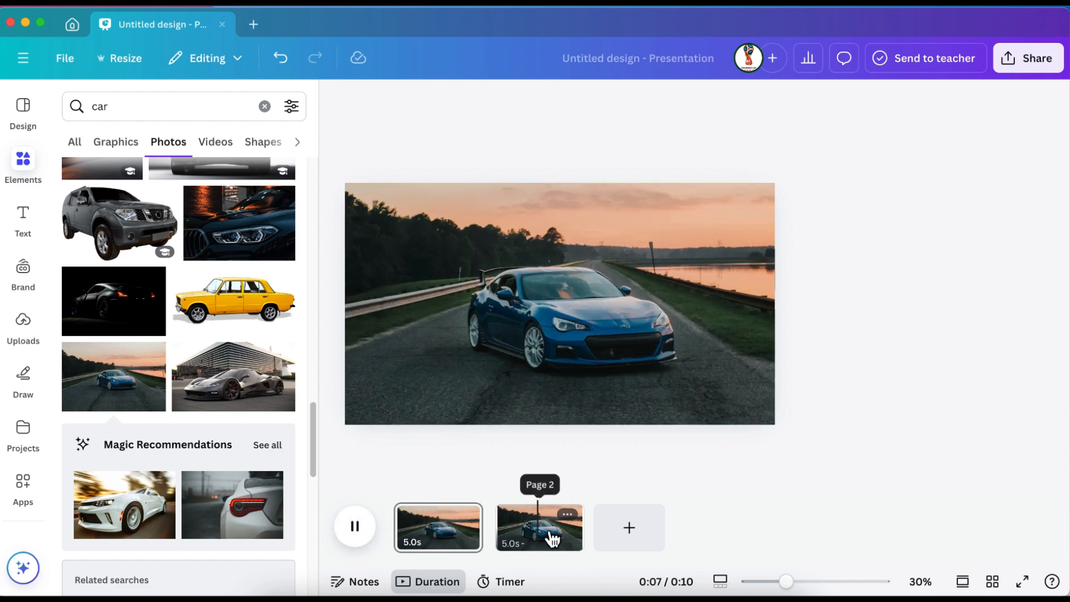
Step: Duplicate page 2 and separate the blue car from the background on the new page 3 with Magic Grab
{"action": "left_click", "coordinate": [567, 516]}
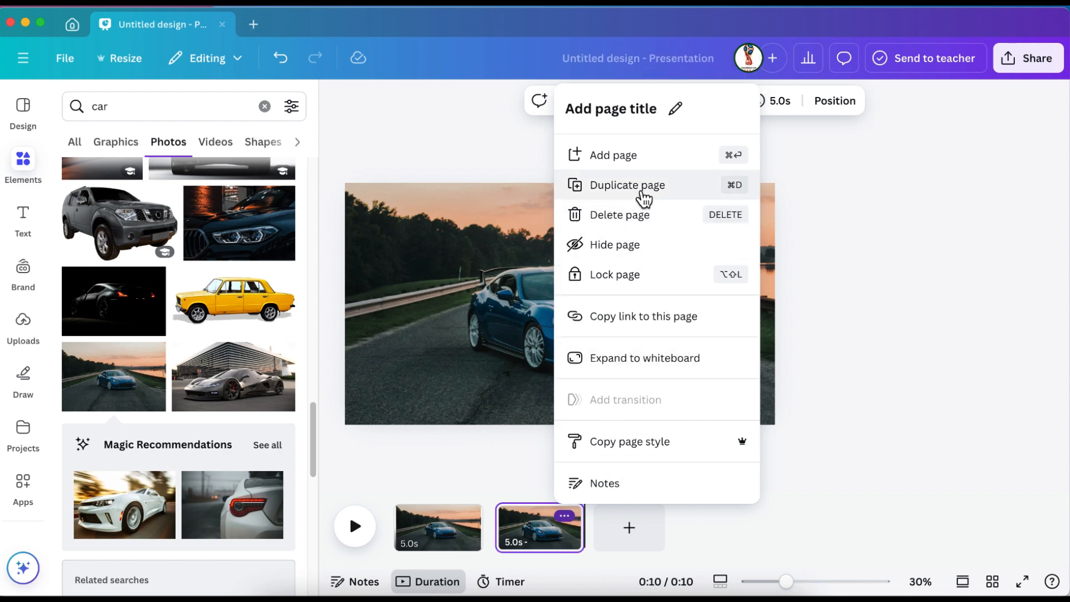
{"action": "left_click", "coordinate": [642, 192]}
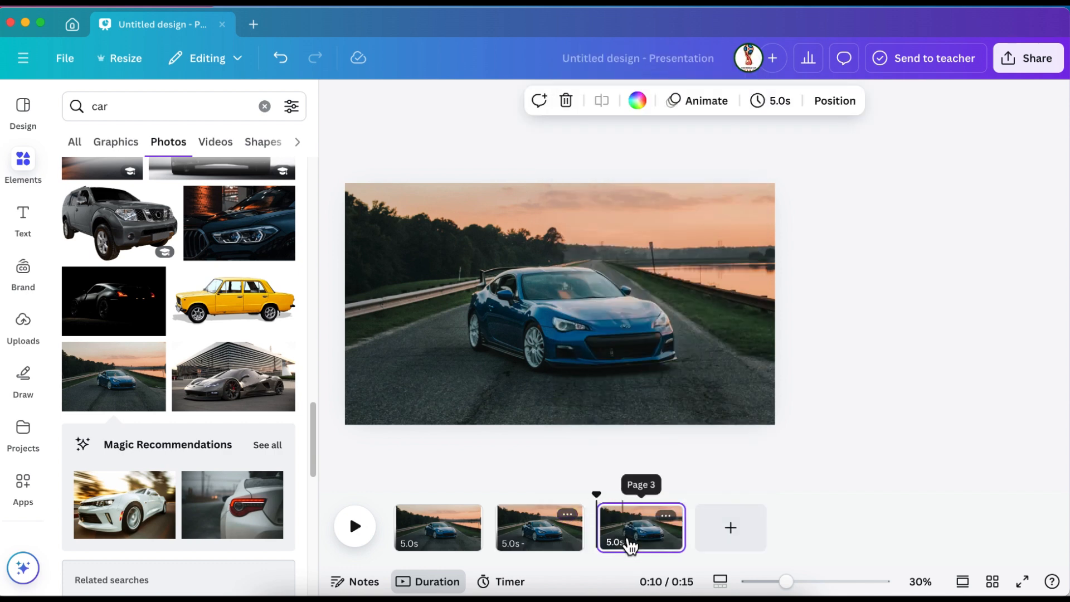
{"action": "left_click", "coordinate": [621, 543]}
{"action": "left_click", "coordinate": [557, 338]}
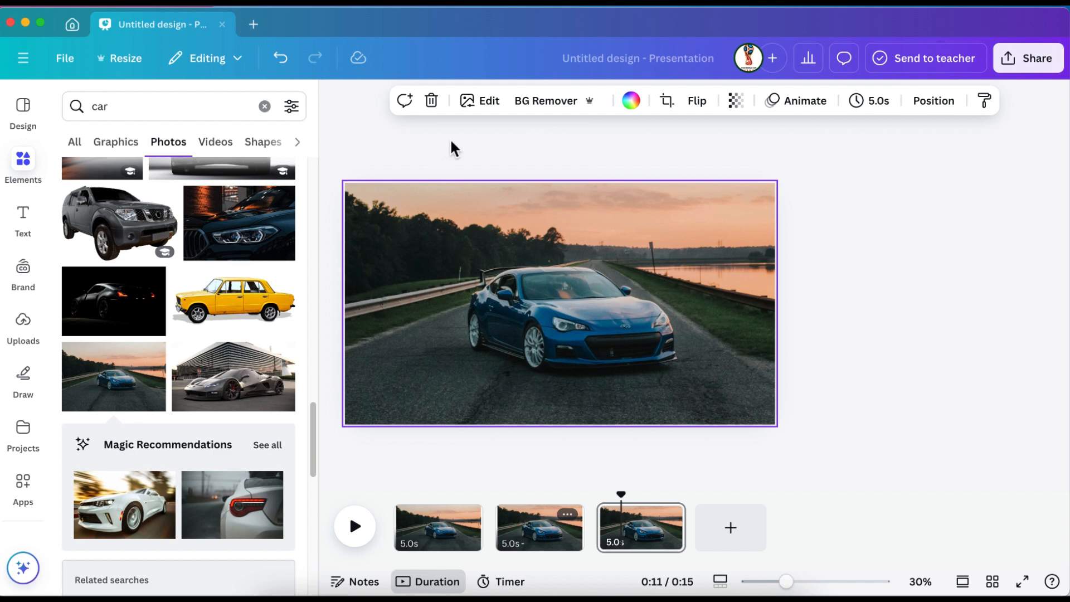
{"action": "left_click", "coordinate": [493, 105]}
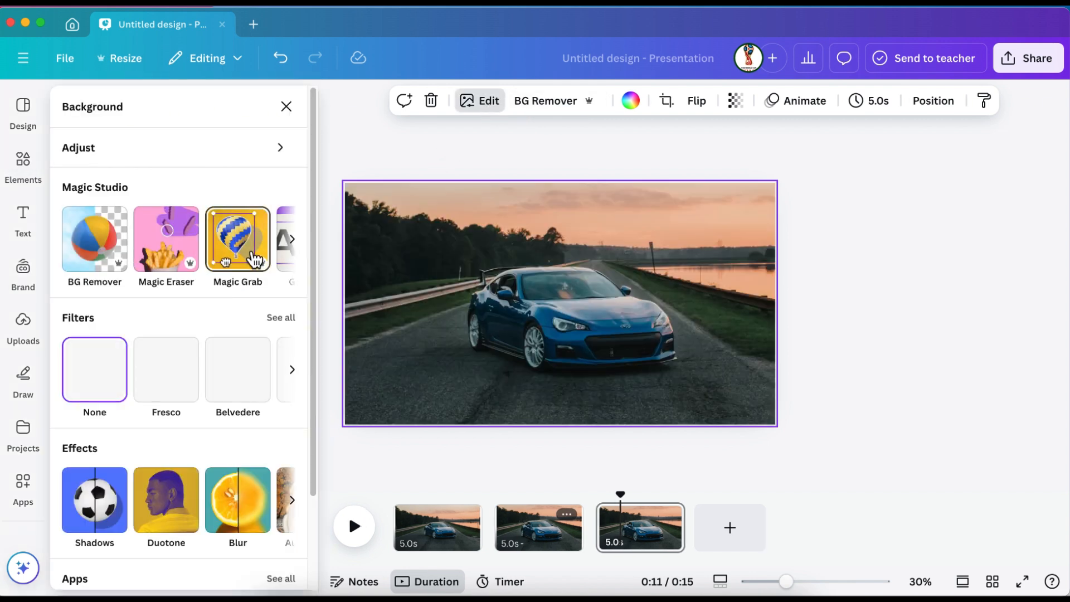
{"action": "left_click", "coordinate": [254, 259]}
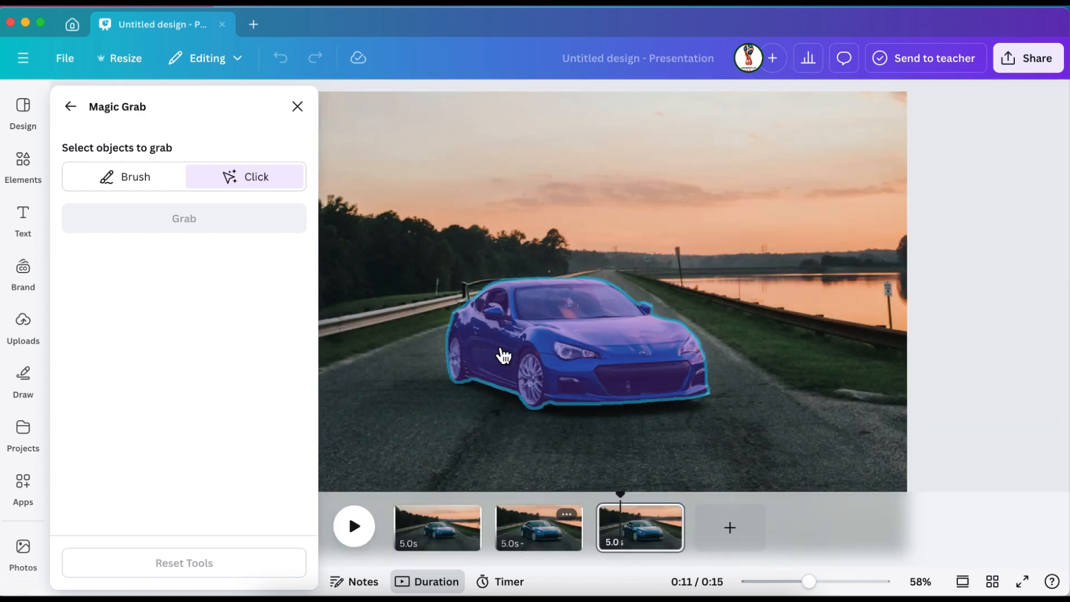
{"action": "left_click", "coordinate": [497, 356]}
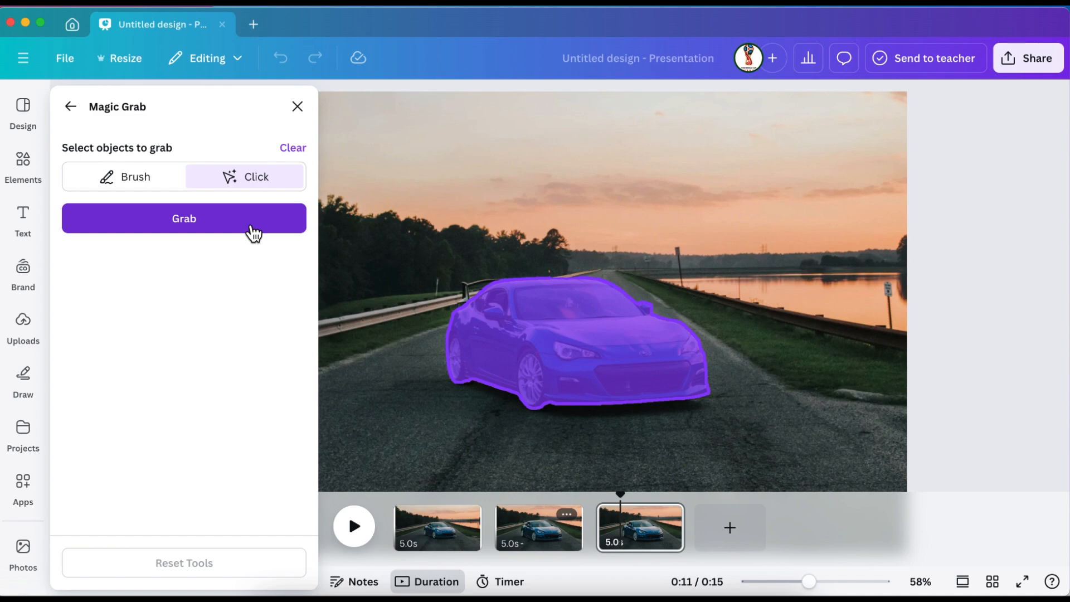
{"action": "left_click", "coordinate": [253, 230]}
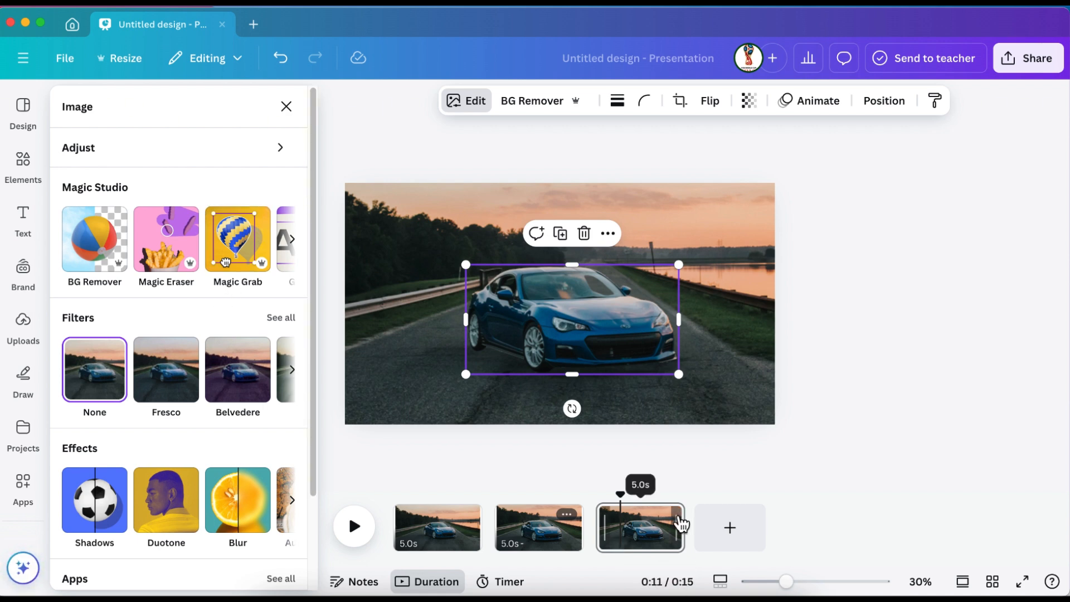
Step: Duplicate page 3 with the separated car and return to the original page 3
{"action": "left_click", "coordinate": [669, 517]}
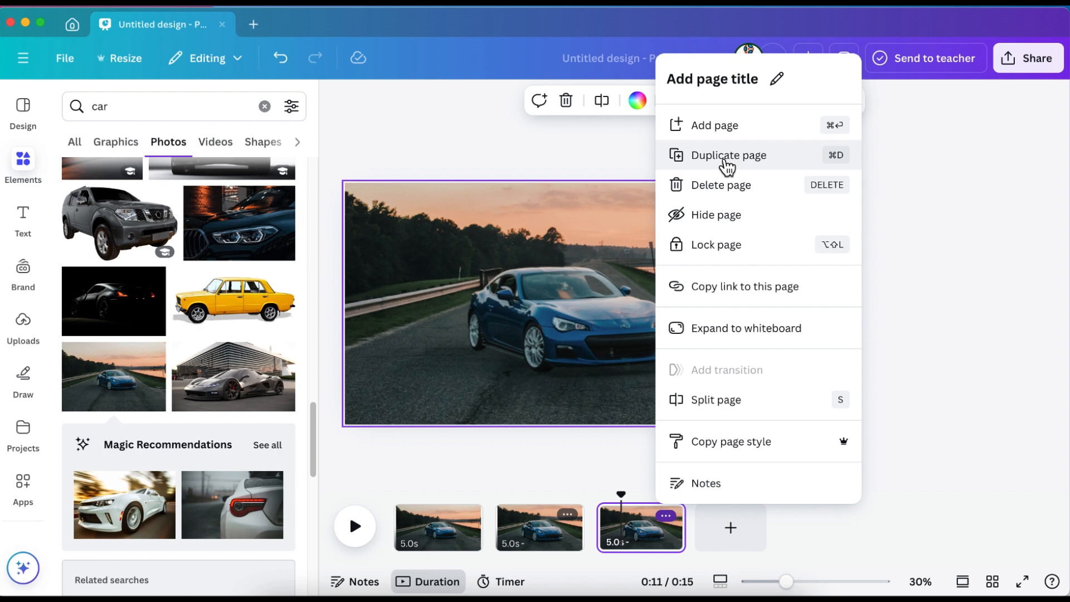
{"action": "left_click", "coordinate": [728, 156]}
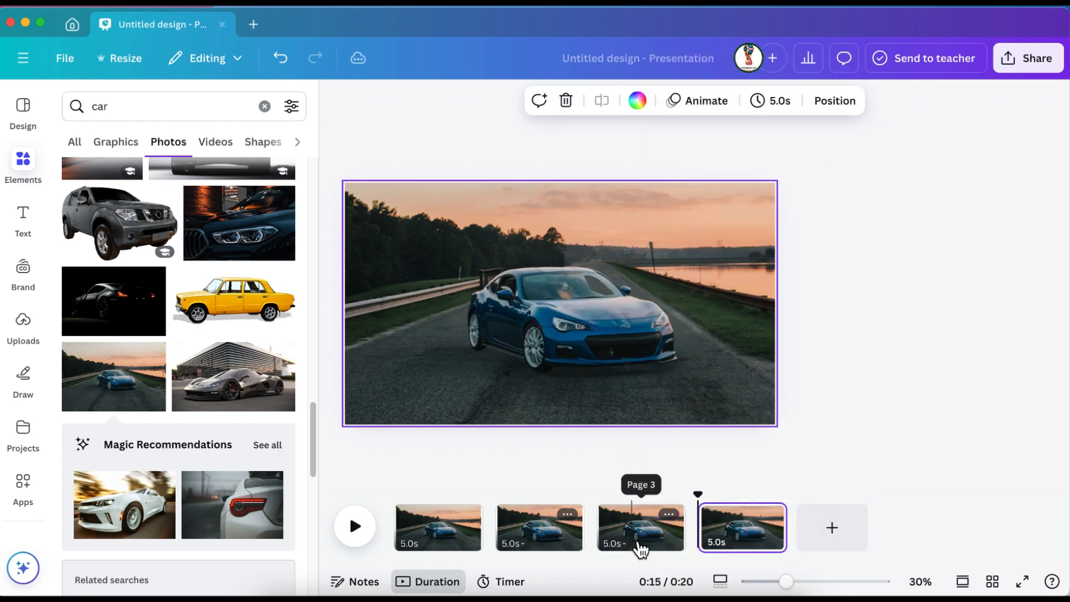
{"action": "left_click", "coordinate": [634, 540]}
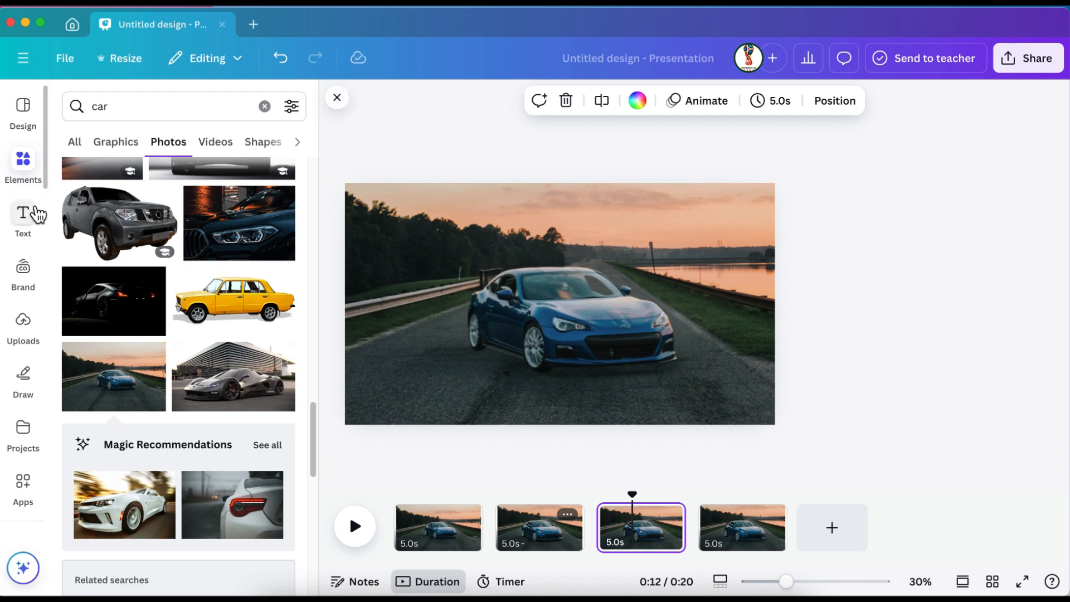
Step: Apply a Custom Duotone effect to the separated car on page 3 with the shadows color set to red #F40707
{"action": "left_click", "coordinate": [553, 346]}
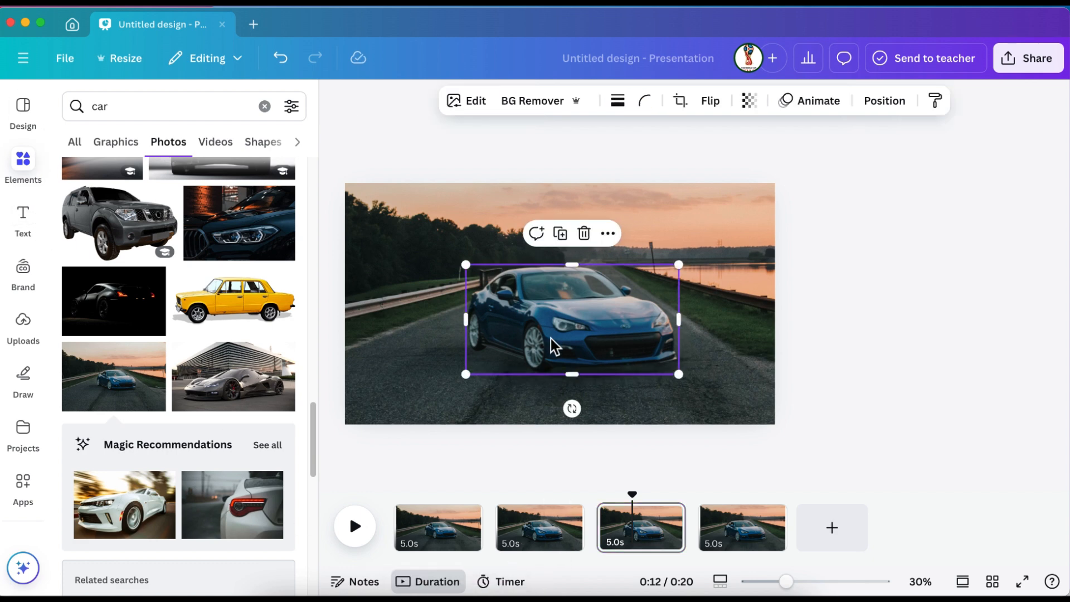
{"action": "left_click", "coordinate": [475, 102]}
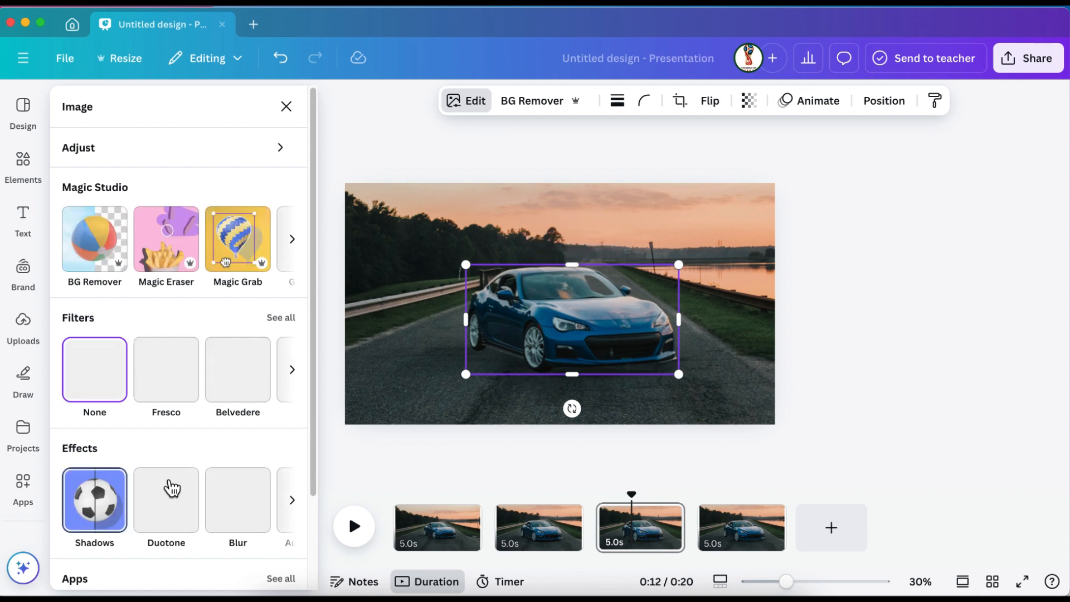
{"action": "left_click", "coordinate": [170, 493]}
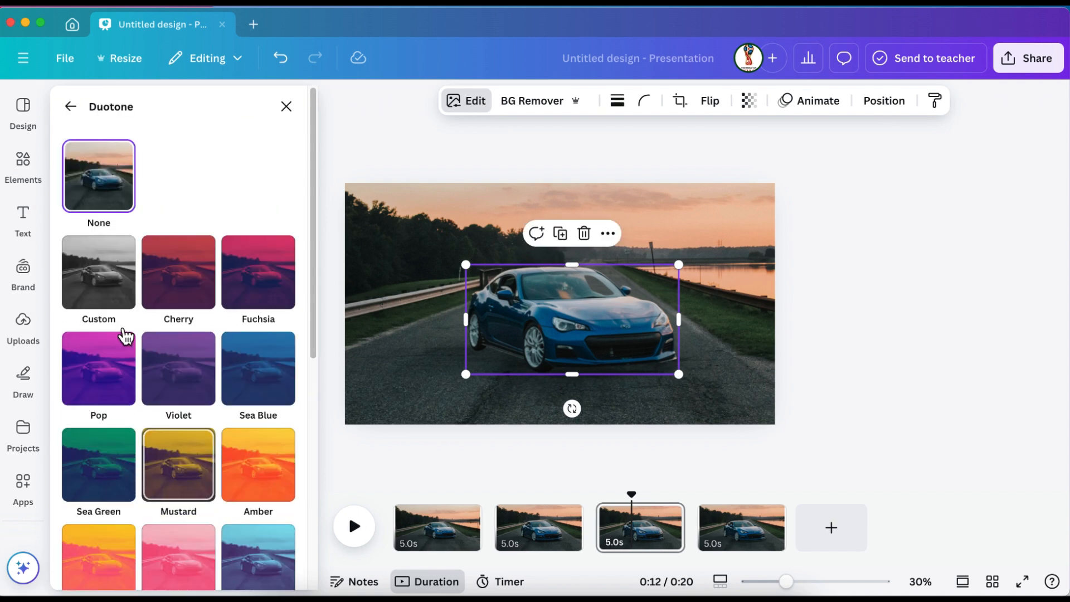
{"action": "left_click", "coordinate": [110, 299]}
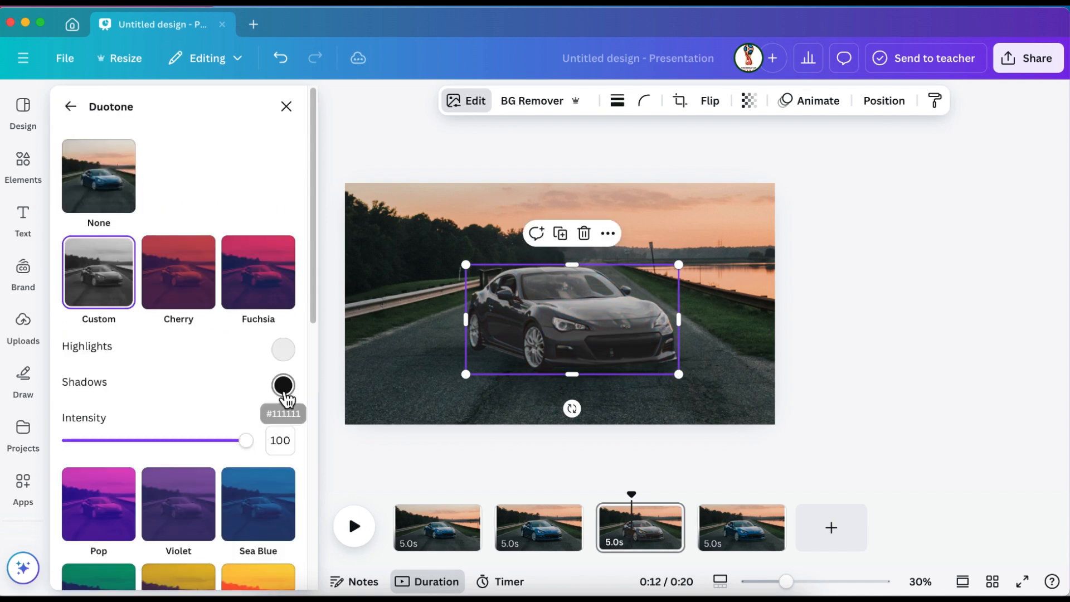
{"action": "left_click", "coordinate": [283, 389]}
{"action": "left_click", "coordinate": [492, 419]}
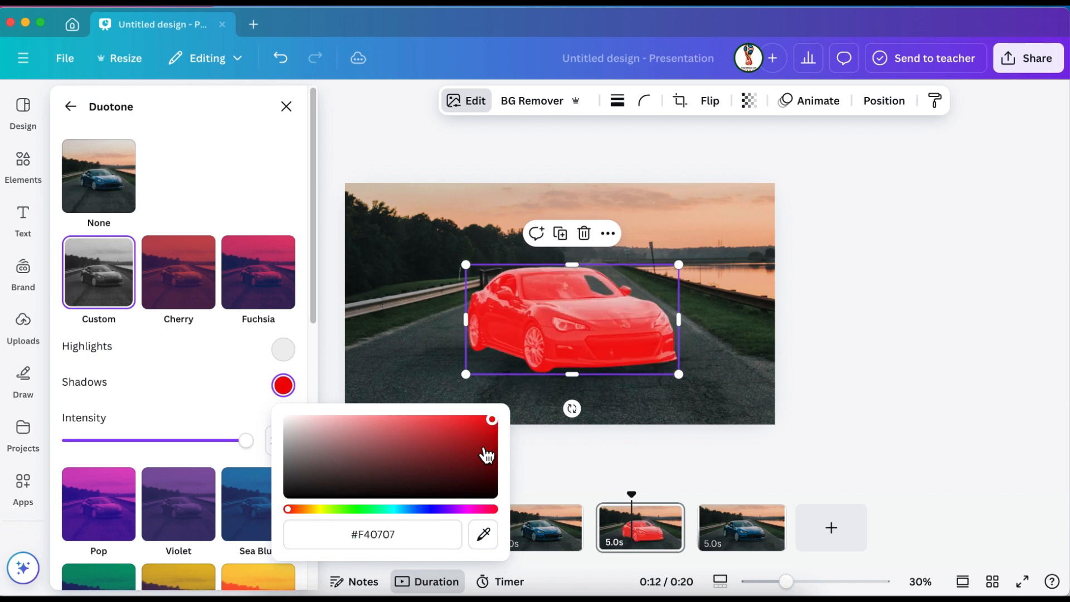
{"action": "left_click", "coordinate": [70, 107]}
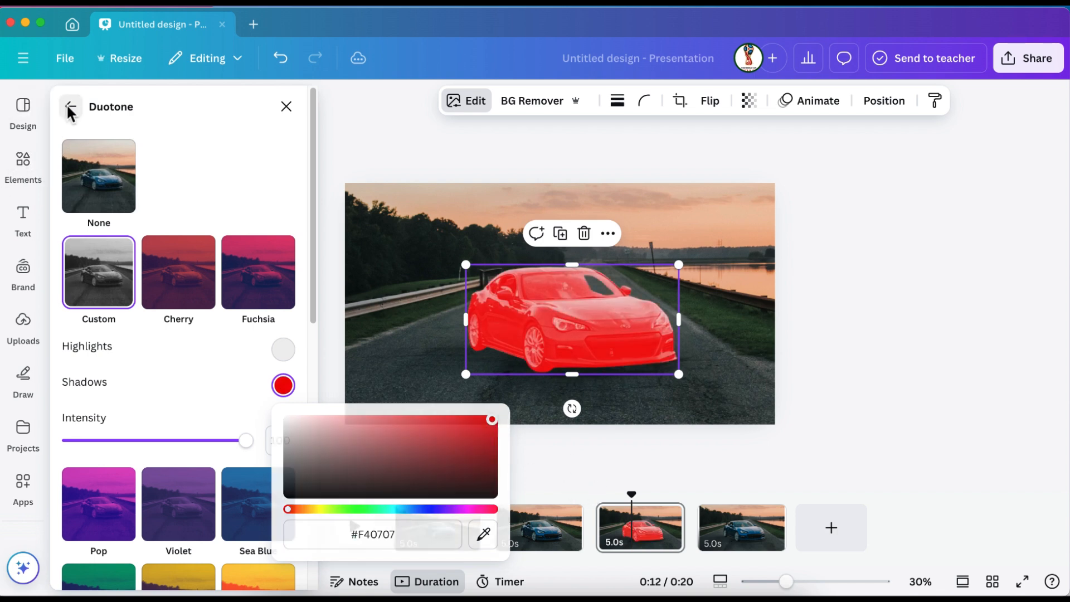
Step: Add an Outline shadow to the car on page 3 and set its color to red #EC0808
{"action": "left_click", "coordinate": [88, 496]}
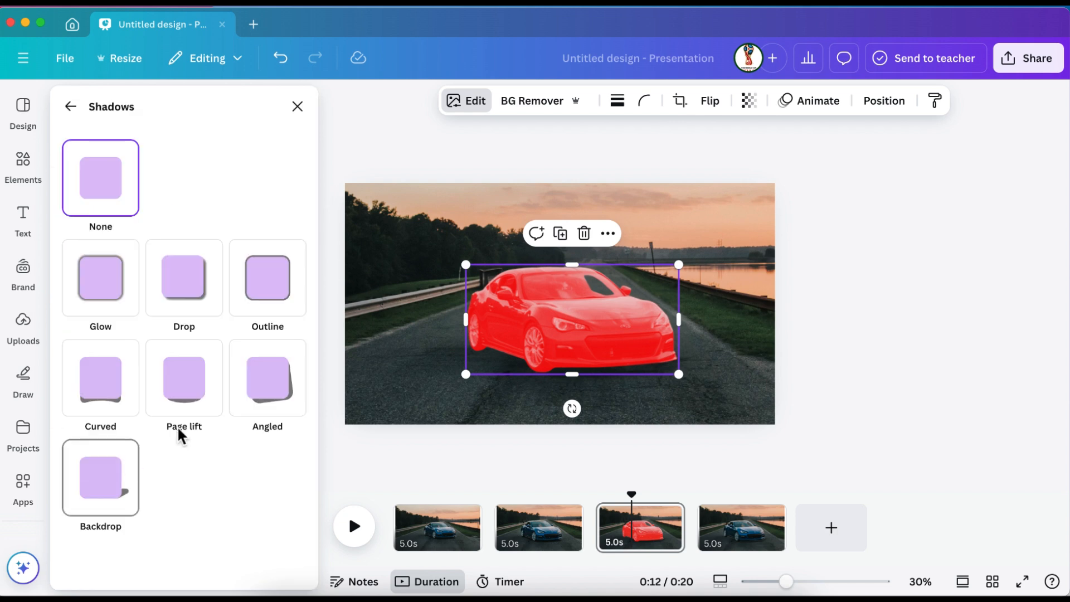
{"action": "left_click", "coordinate": [282, 299]}
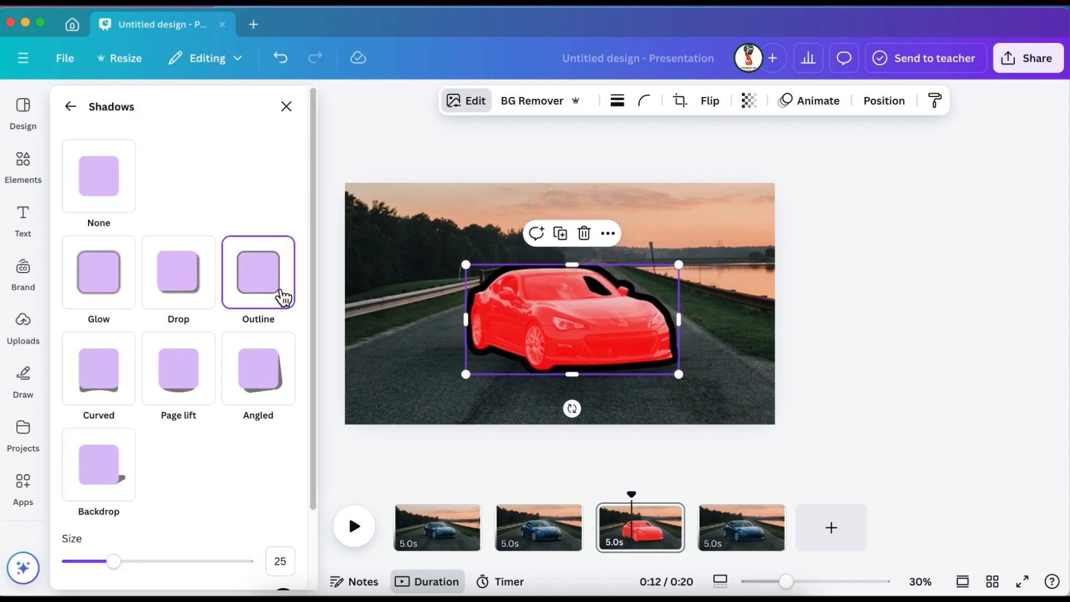
{"action": "scroll", "coordinate": [234, 526], "scroll_direction": "down", "scroll_amount": 2}
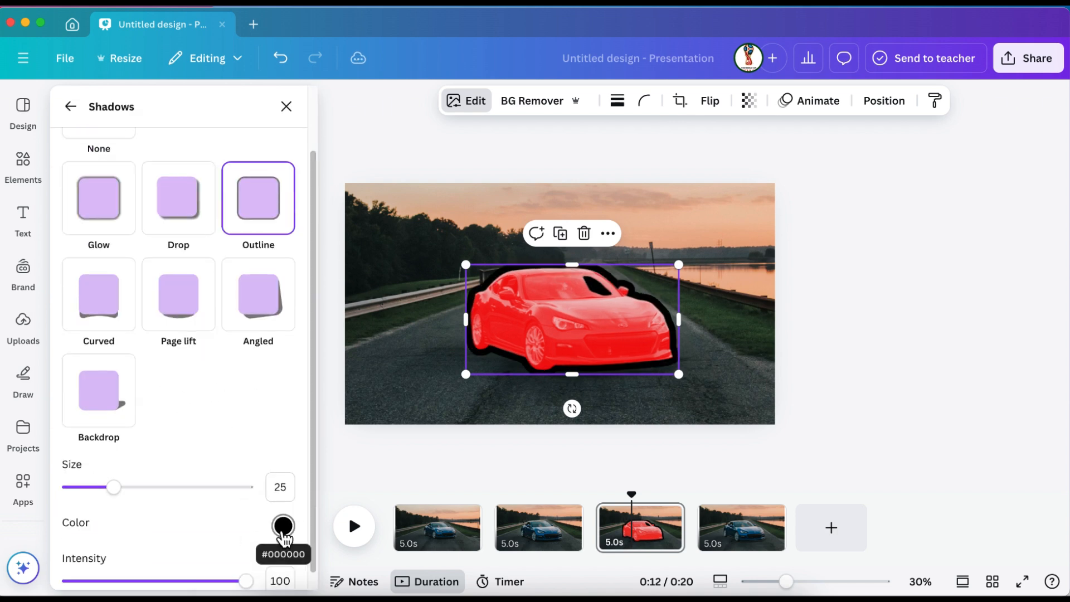
{"action": "left_click", "coordinate": [283, 525]}
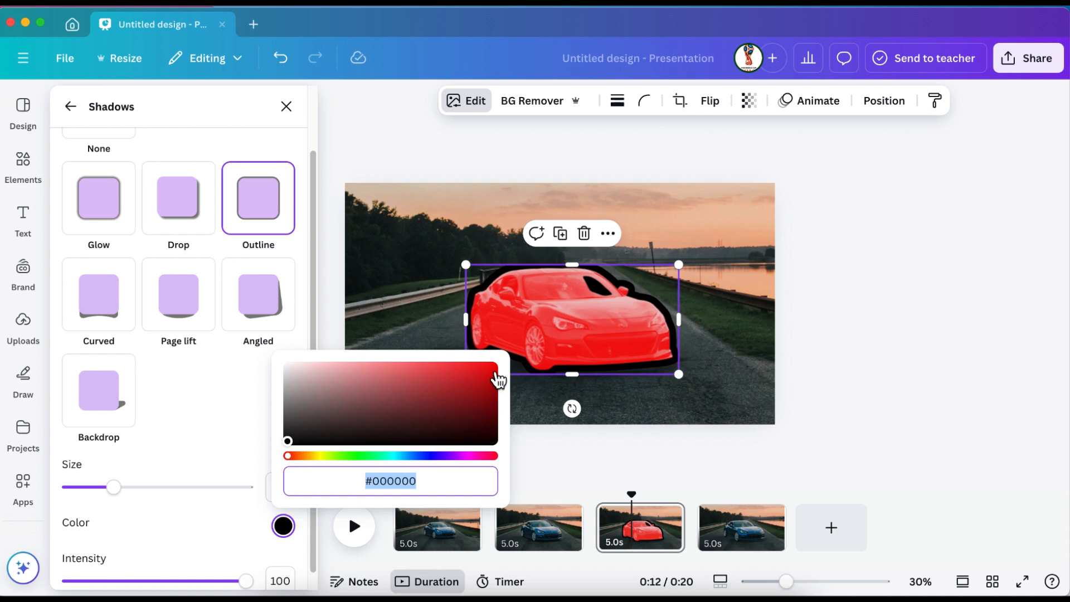
{"action": "left_click", "coordinate": [493, 371]}
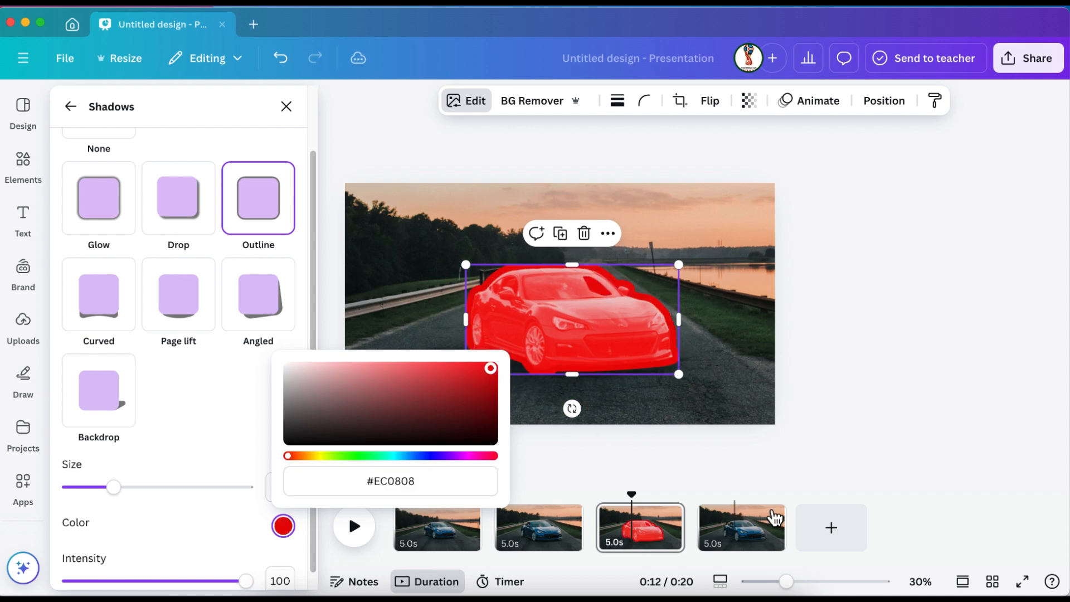
{"action": "key", "text": "Escape"}
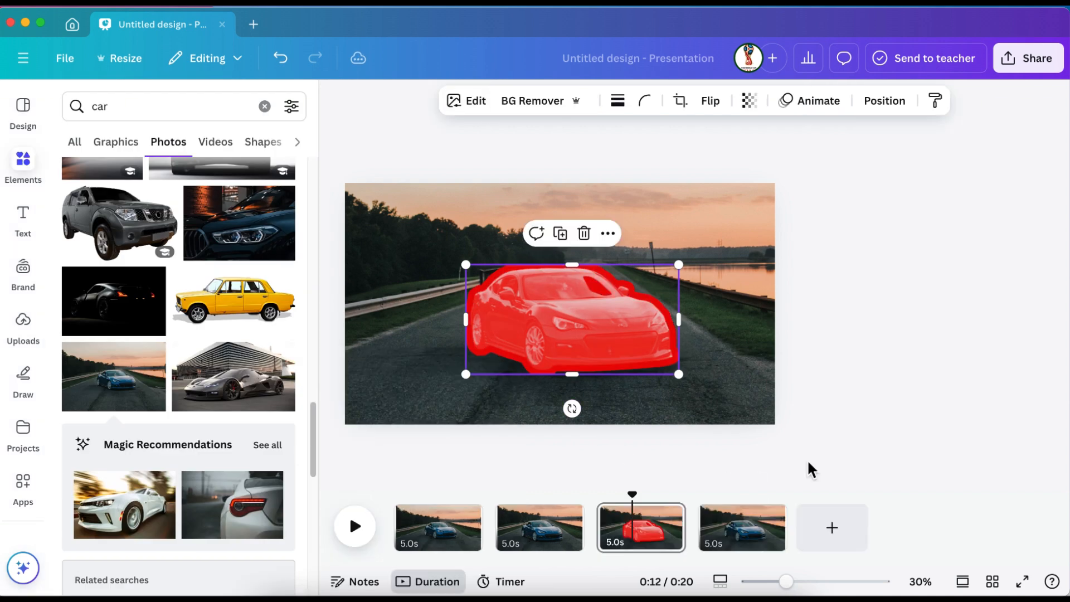
Step: Add an inverted triangle shape to page 3, shrink it and place it just above the red car's roof
{"action": "left_click", "coordinate": [34, 160]}
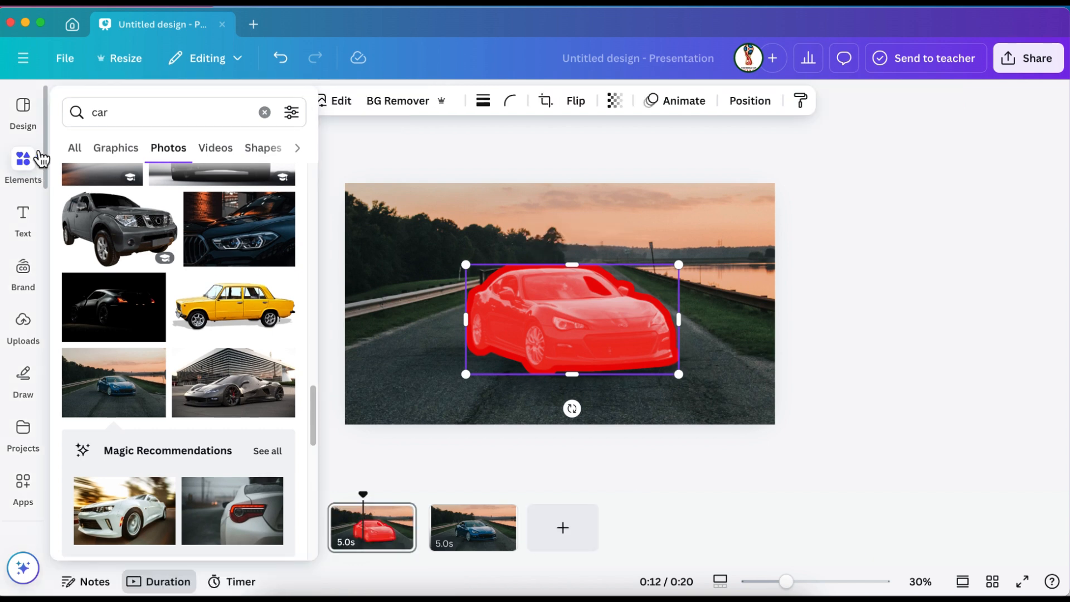
{"action": "left_click", "coordinate": [266, 113]}
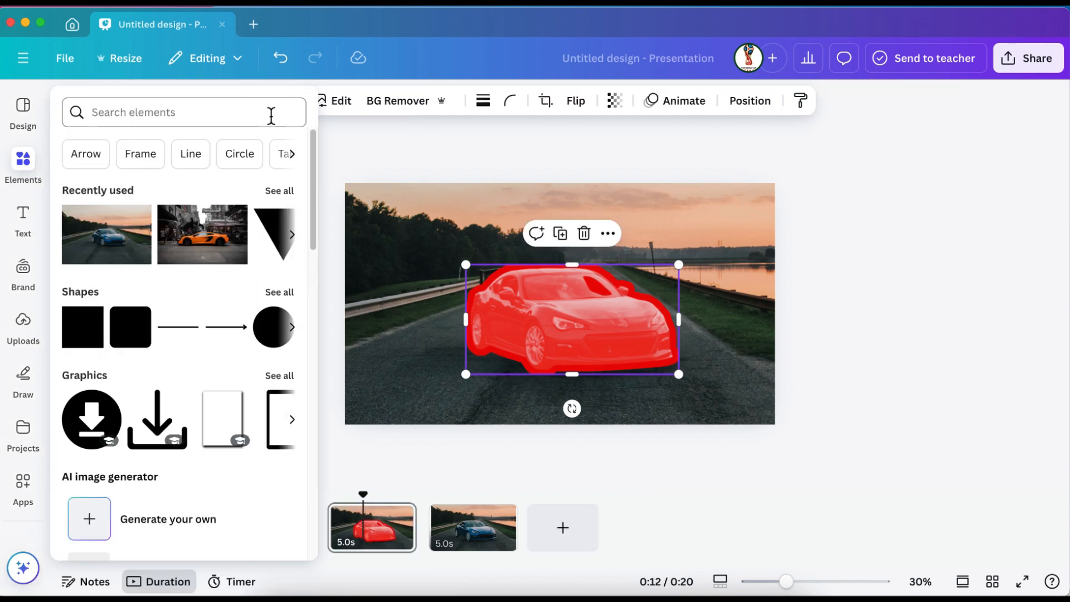
{"action": "left_click", "coordinate": [280, 292]}
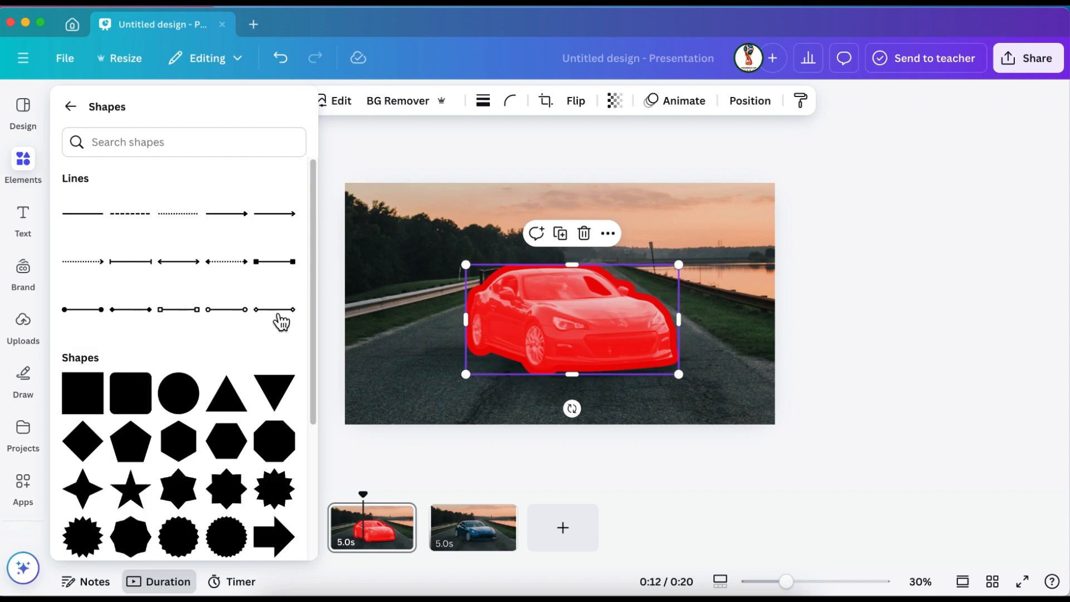
{"action": "left_click", "coordinate": [281, 397]}
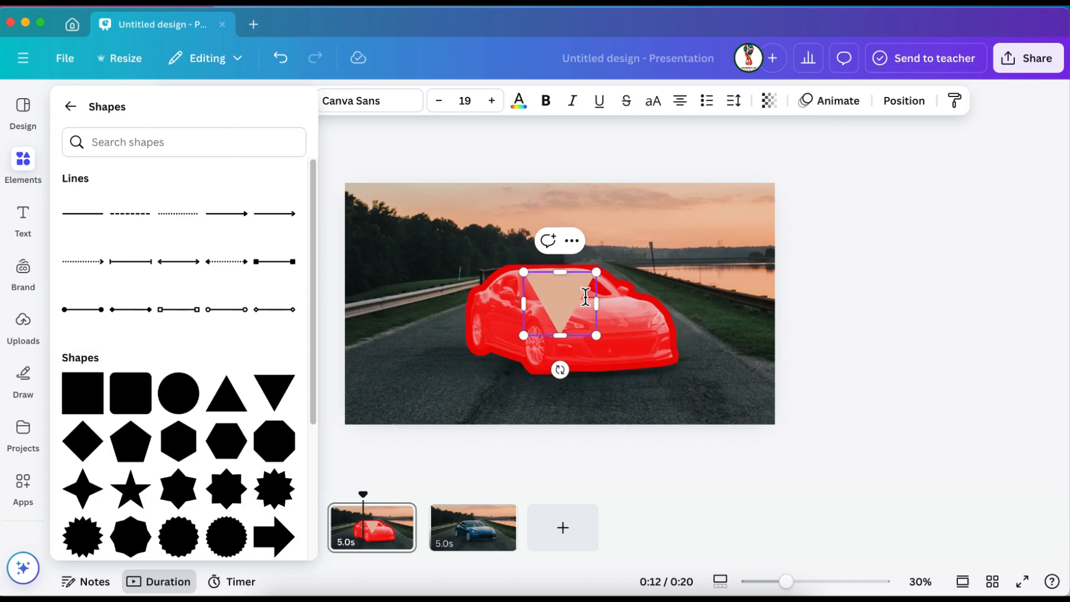
{"action": "left_click_drag", "start_coordinate": [585, 297], "coordinate": [548, 250]}
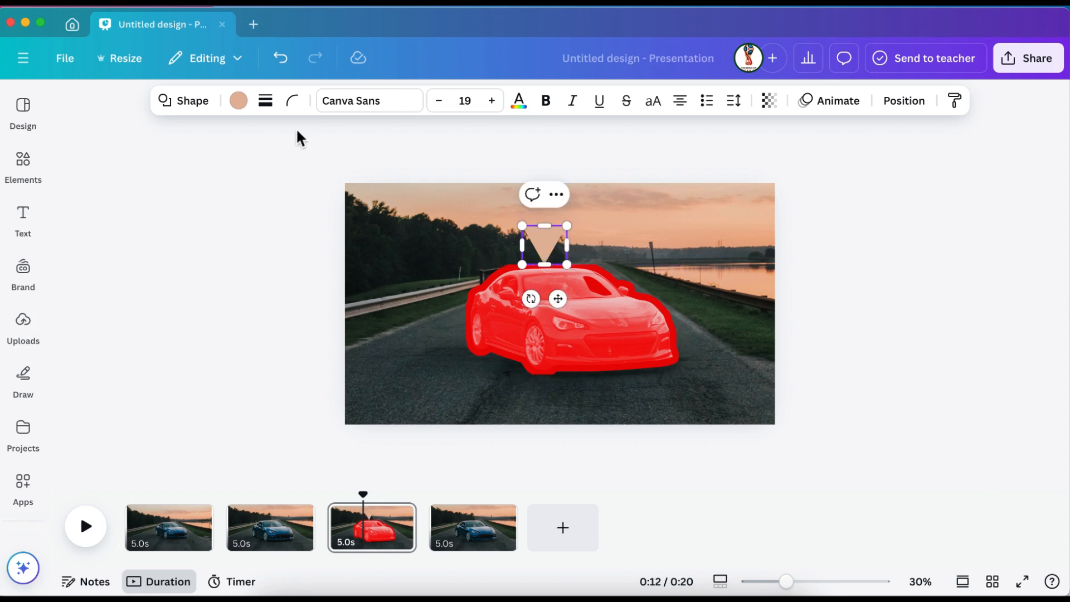
Step: Recolor the triangle to red #ED0707 by sampling the color from the red car
{"action": "left_click", "coordinate": [239, 100]}
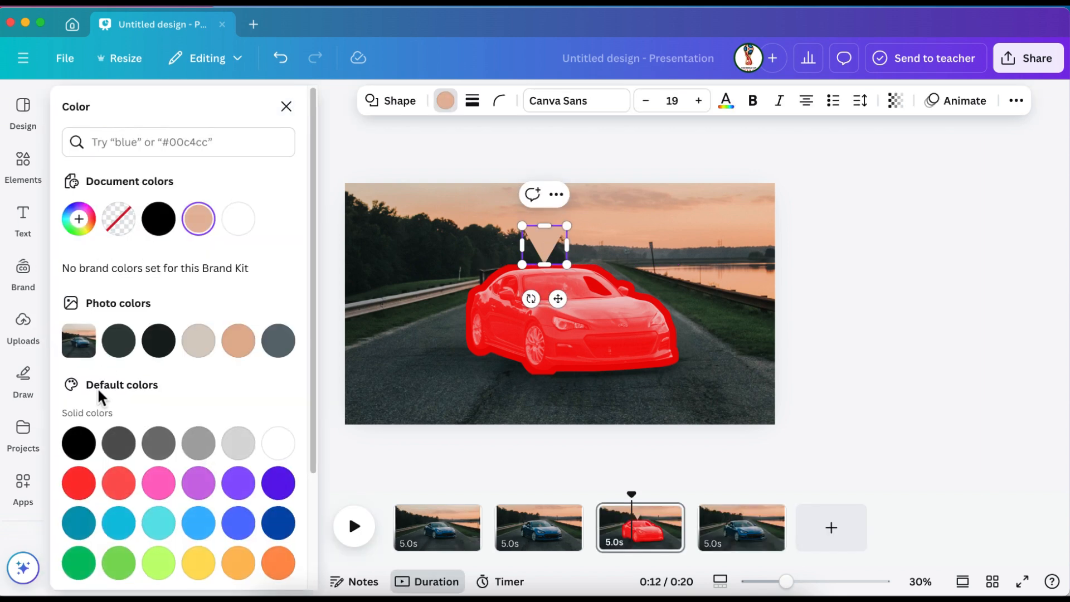
{"action": "left_click", "coordinate": [94, 224]}
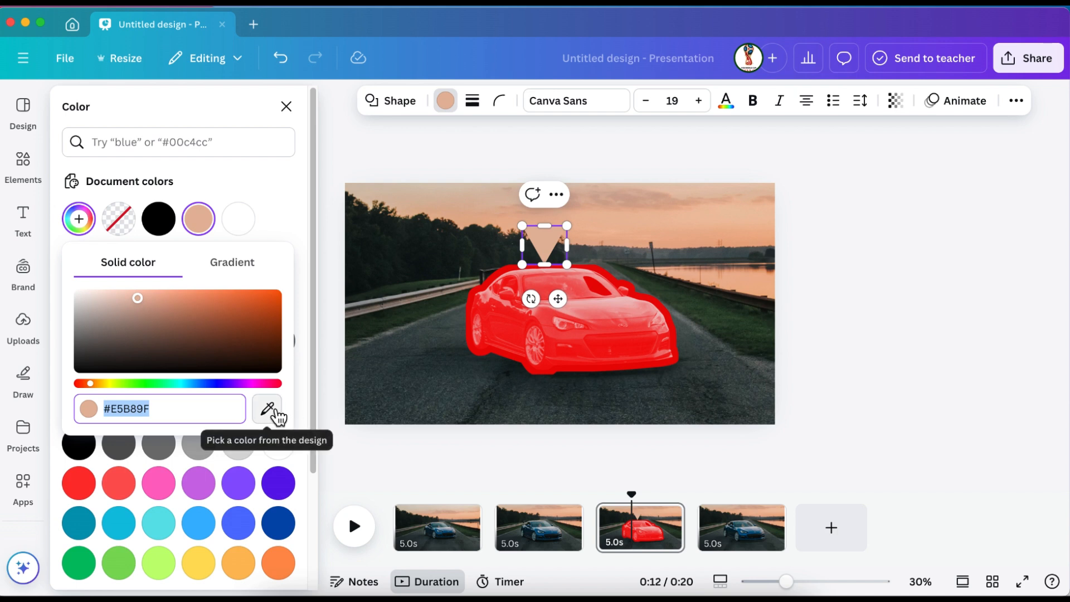
{"action": "left_click", "coordinate": [267, 409]}
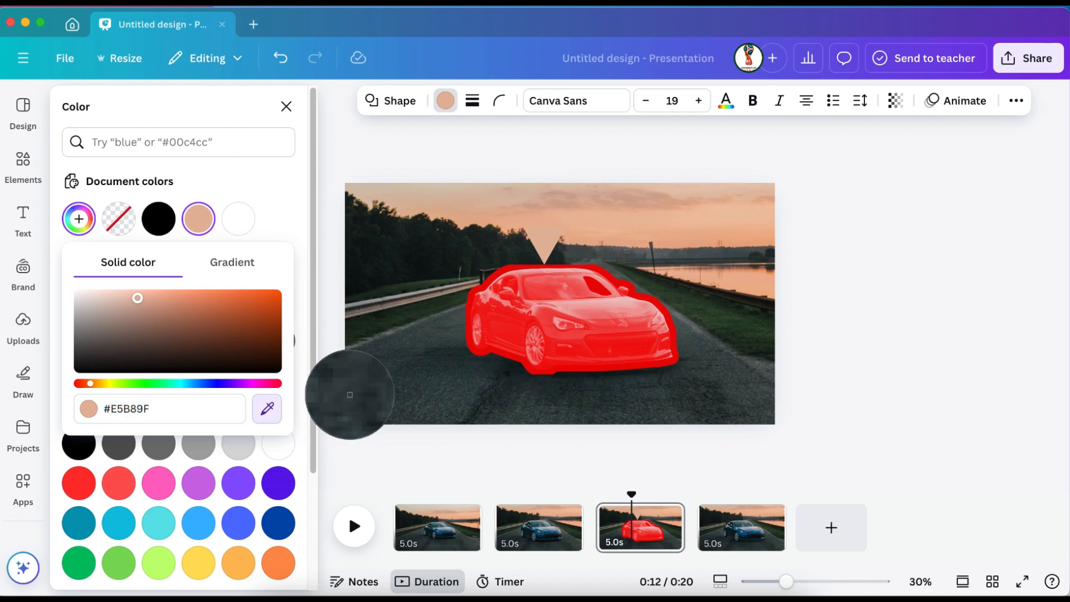
{"action": "left_click", "coordinate": [643, 299]}
{"action": "left_click", "coordinate": [869, 290]}
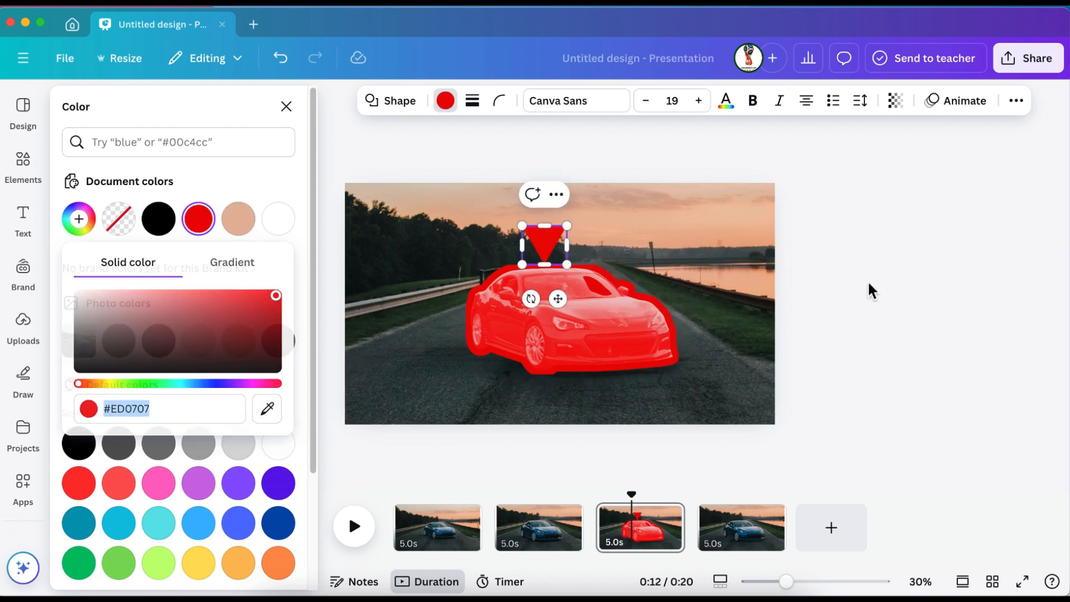
{"action": "left_click", "coordinate": [872, 290]}
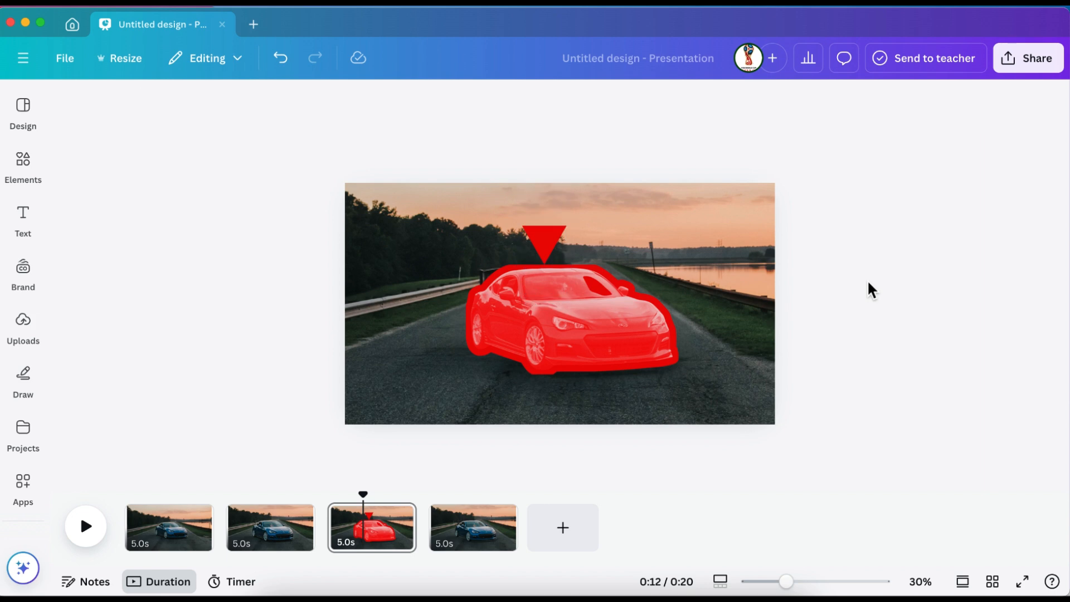
{"action": "left_click", "coordinate": [560, 248]}
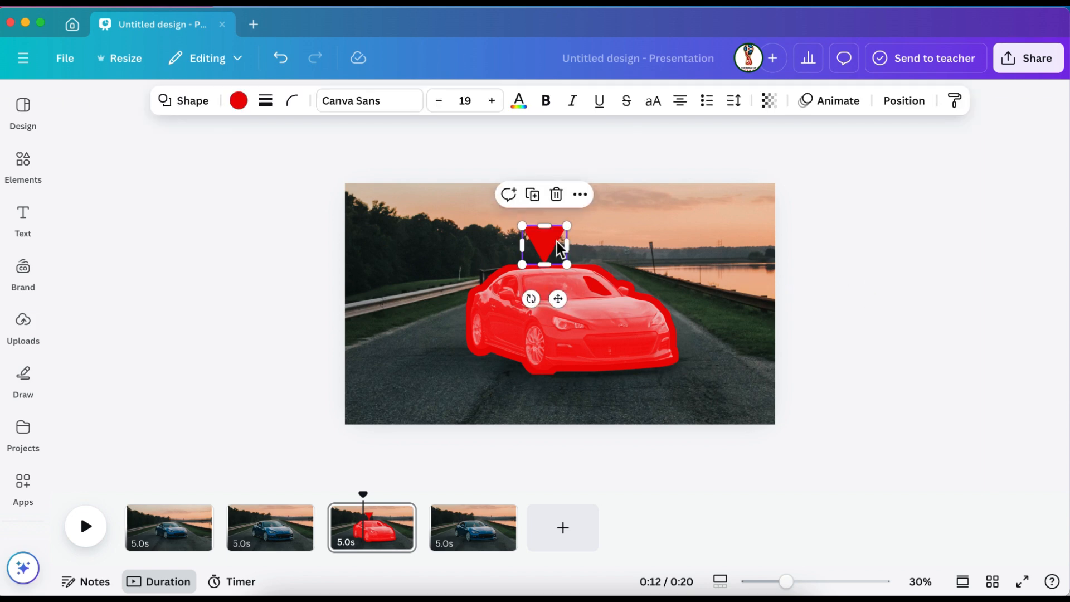
{"action": "right_click", "coordinate": [560, 248]}
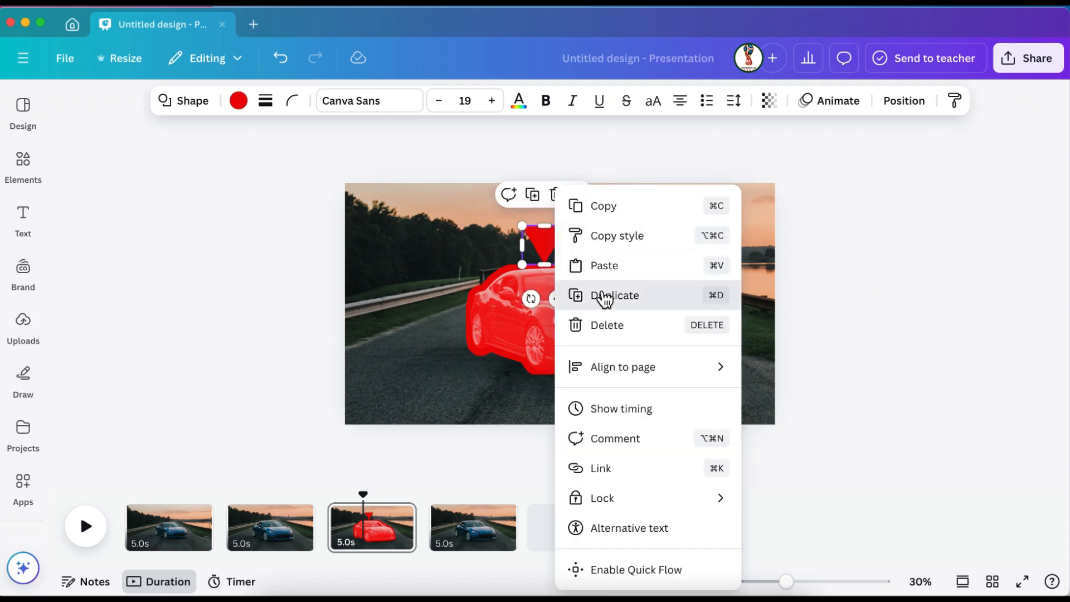
{"action": "left_click", "coordinate": [605, 300]}
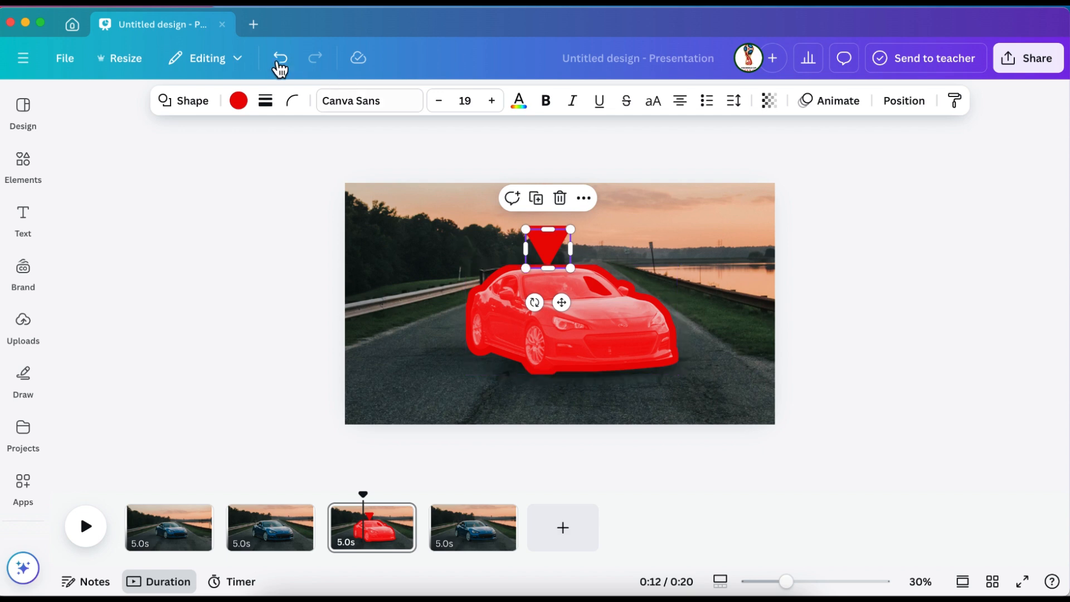
{"action": "left_click", "coordinate": [284, 66]}
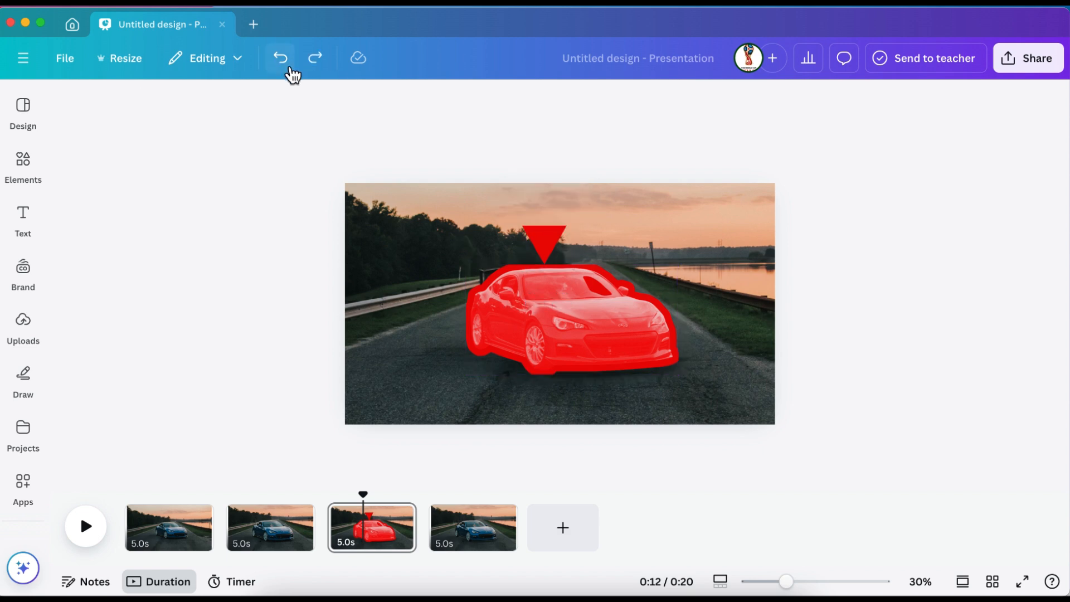
Step: Copy the red triangle from page 3 onto page 4 and place it slightly higher above the blue car
{"action": "left_click", "coordinate": [545, 249]}
{"action": "right_click", "coordinate": [543, 248]}
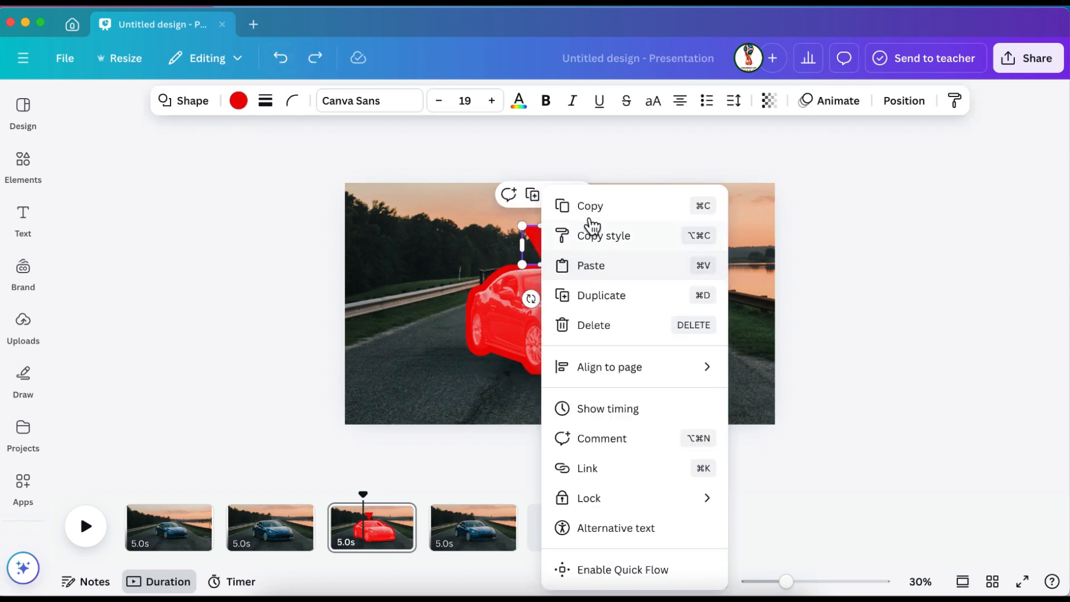
{"action": "left_click", "coordinate": [590, 216]}
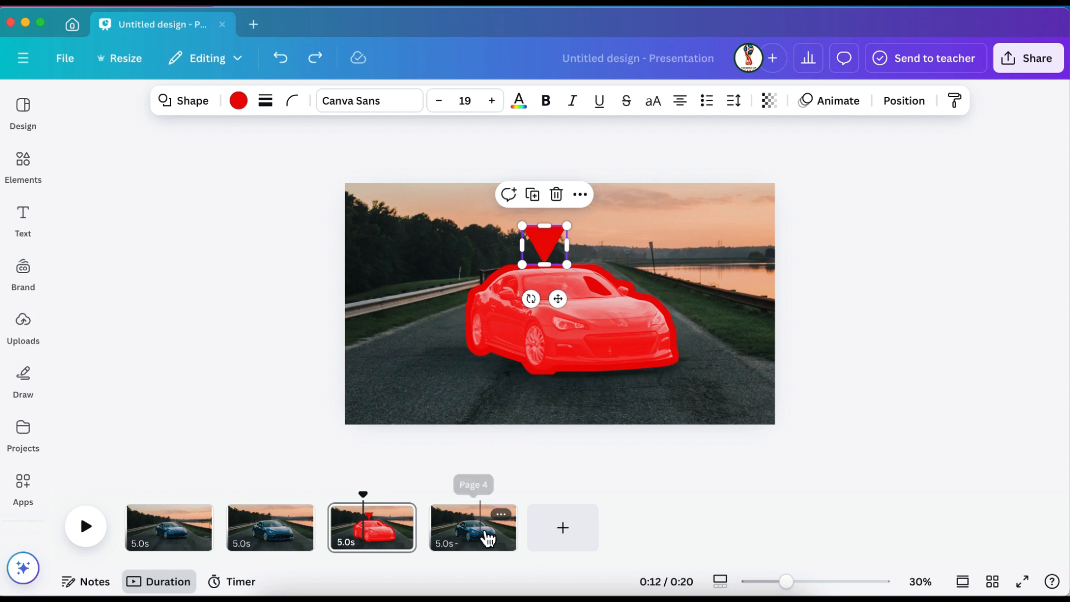
{"action": "left_click", "coordinate": [484, 530]}
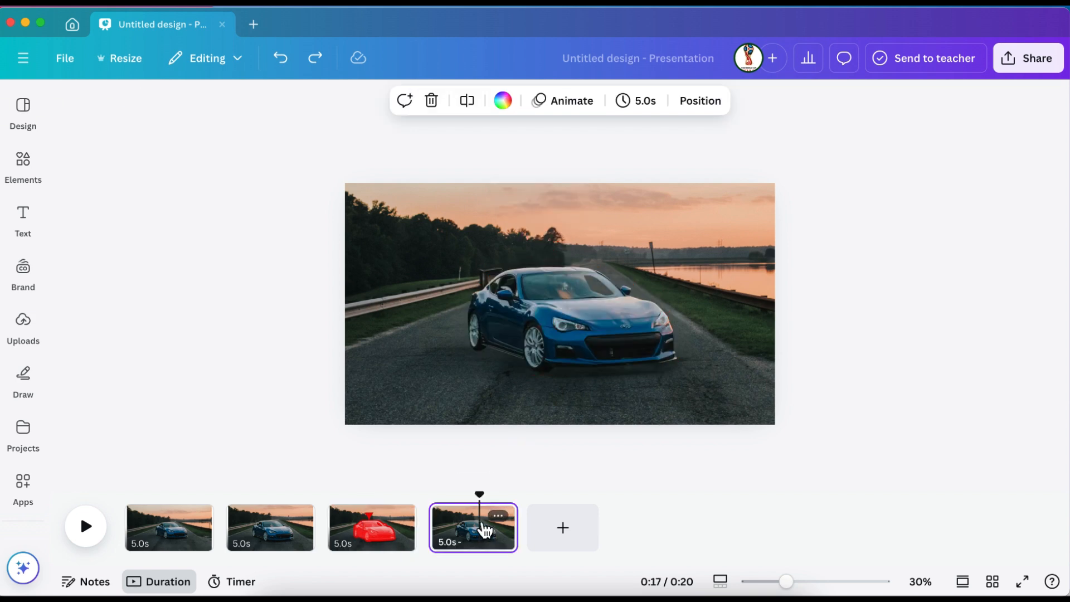
{"action": "right_click", "coordinate": [529, 262]}
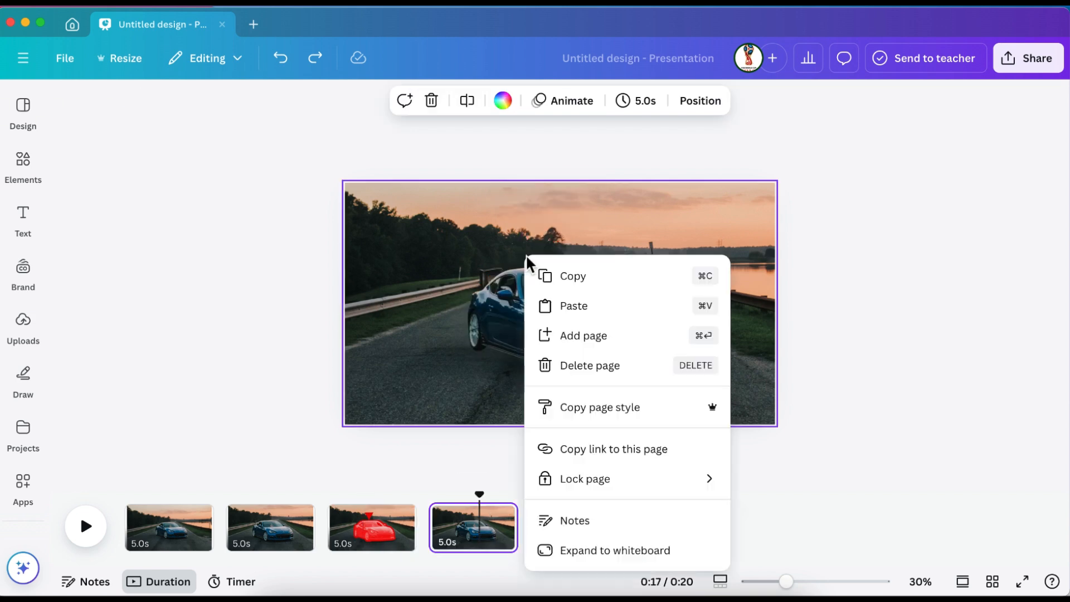
{"action": "left_click", "coordinate": [569, 305]}
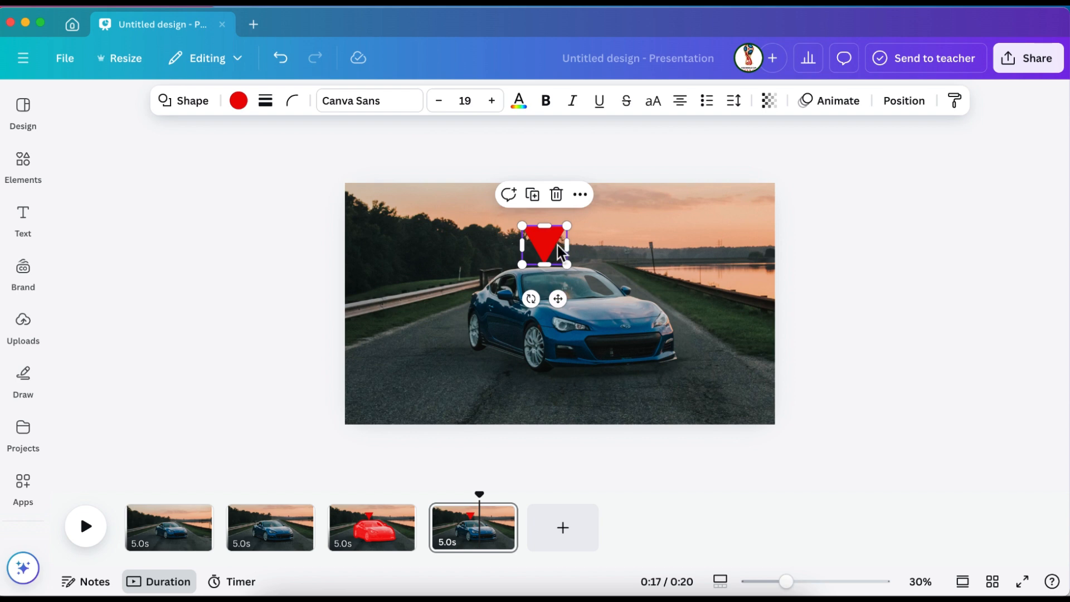
{"action": "key", "text": "Escape"}
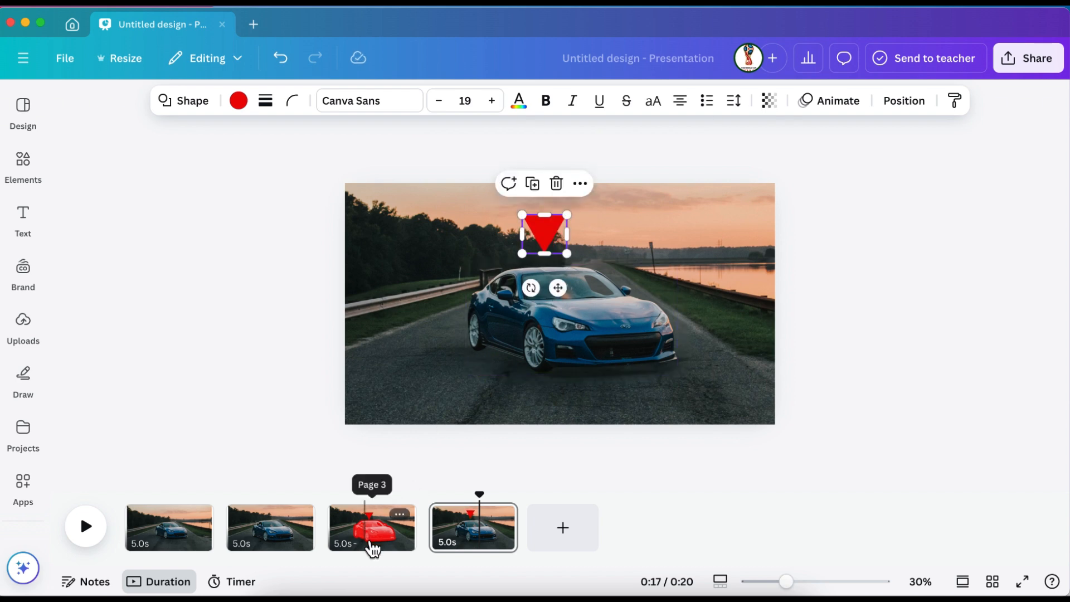
Step: Shorten the timeline durations of page 3 to 0.6 s and page 4 to 0.7 s
{"action": "left_click", "coordinate": [371, 546]}
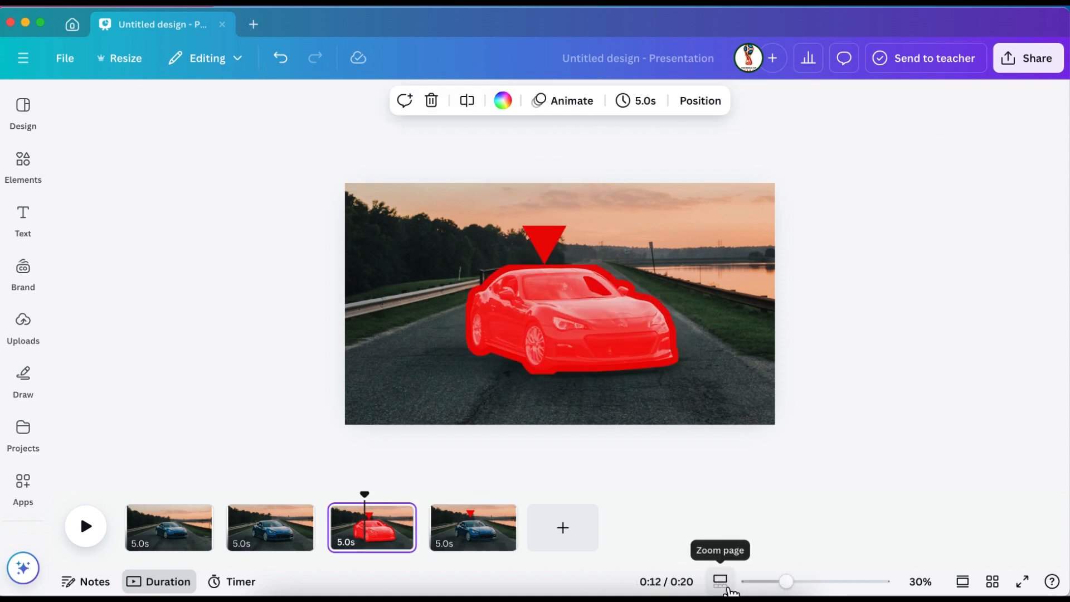
{"action": "left_click", "coordinate": [722, 583]}
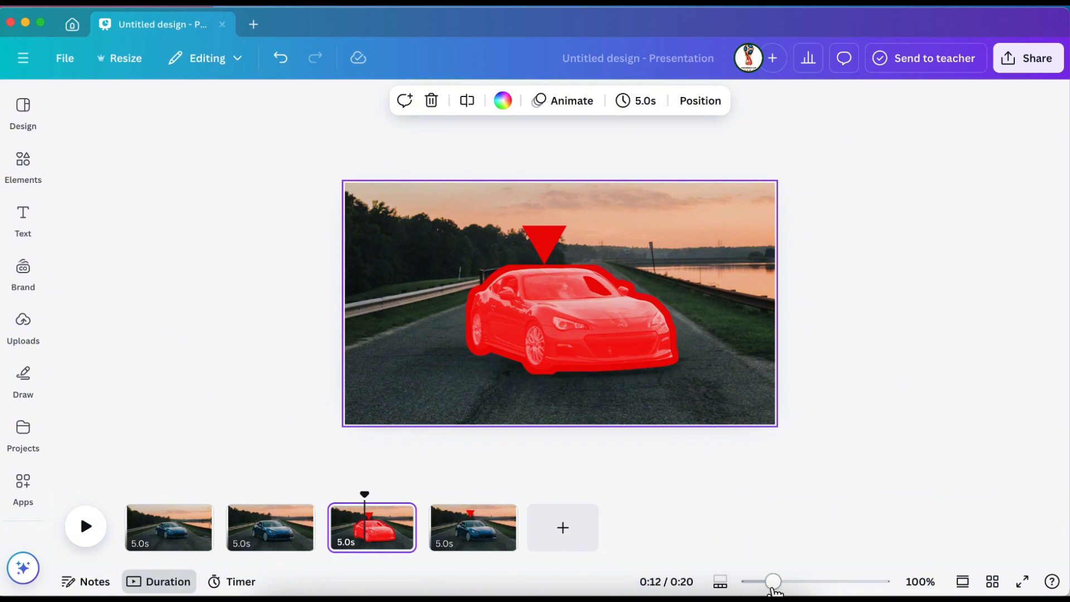
{"action": "left_click_drag", "start_coordinate": [783, 585], "coordinate": [815, 585]}
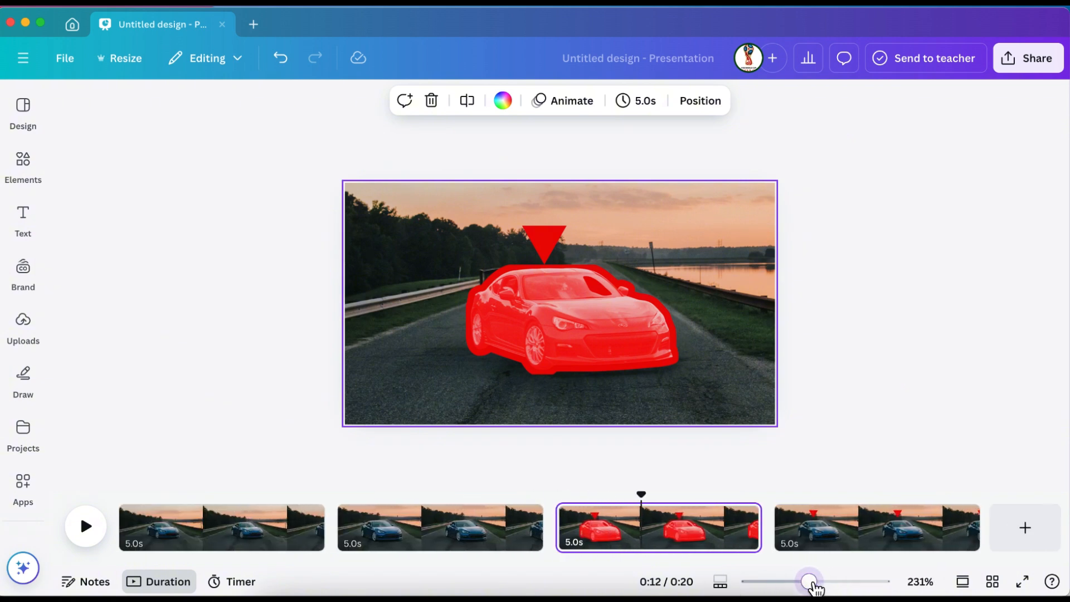
{"action": "left_click_drag", "start_coordinate": [756, 534], "coordinate": [578, 537]}
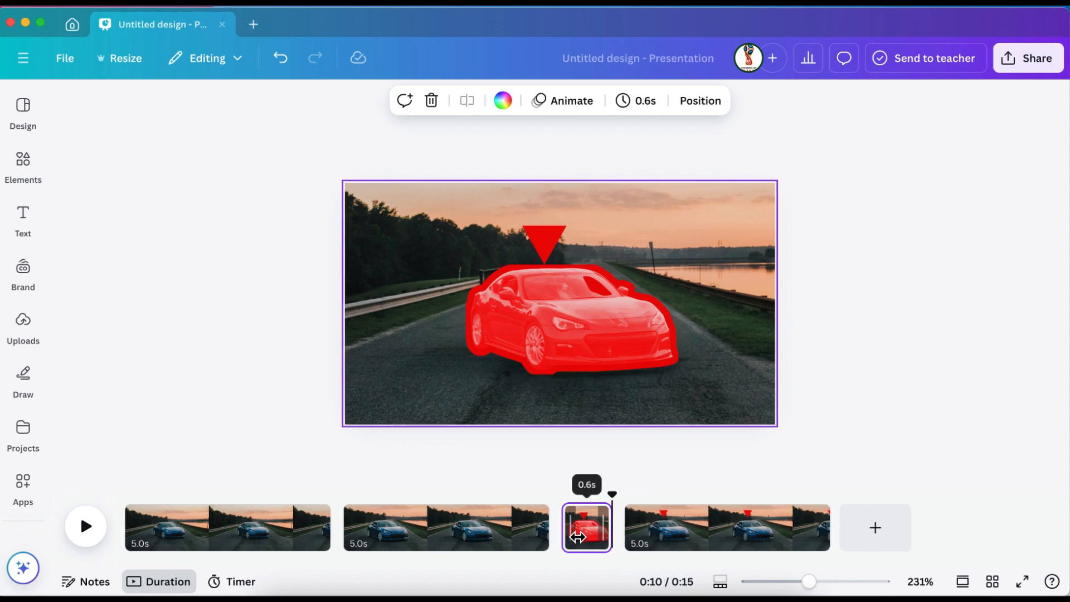
{"action": "left_click_drag", "start_coordinate": [831, 539], "coordinate": [660, 559]}
Step: Trim page 3 and page 4 further to a duration of 0.1 s each
{"action": "left_click_drag", "start_coordinate": [809, 581], "coordinate": [892, 594]}
{"action": "mouse_move", "coordinate": [861, 534]}
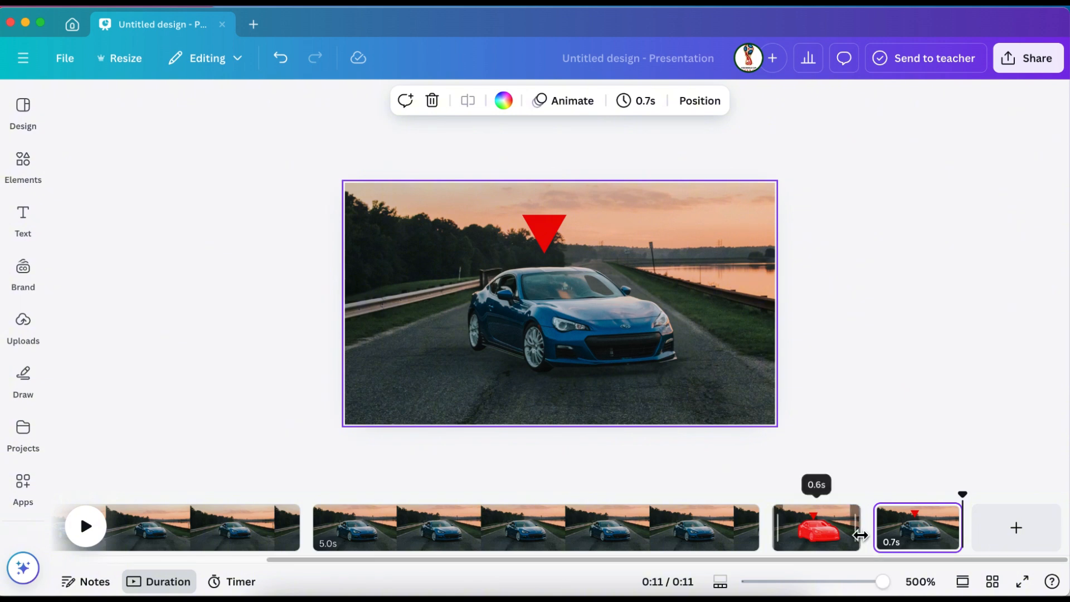
{"action": "left_click_drag", "start_coordinate": [861, 535], "coordinate": [813, 542]}
{"action": "mouse_move", "coordinate": [956, 539]}
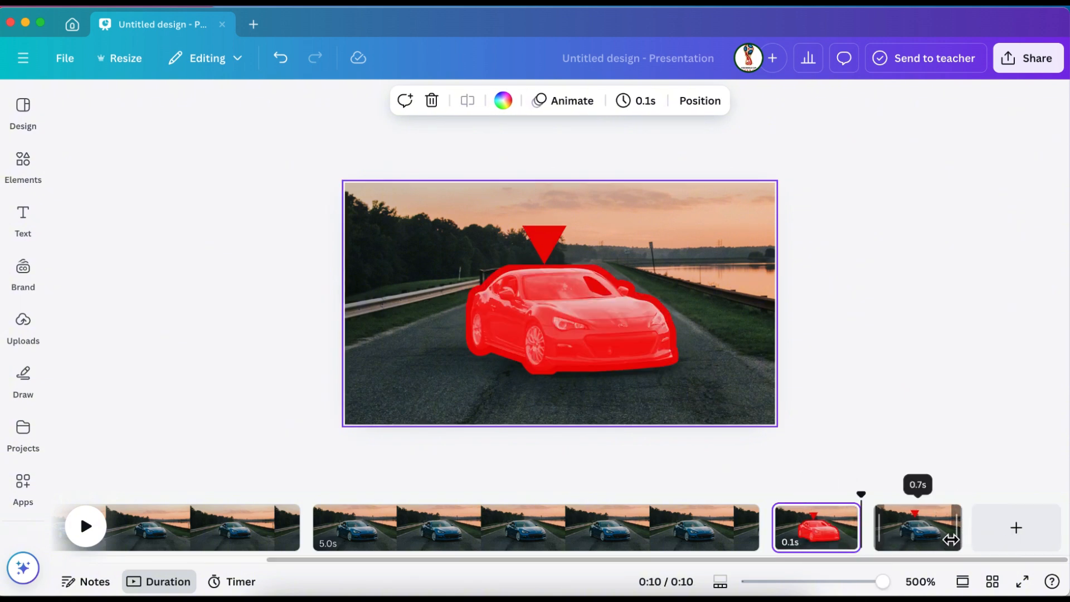
{"action": "left_click_drag", "start_coordinate": [950, 539], "coordinate": [906, 546]}
Step: Duplicate pages 3 and 4, moving each copy to the end so red-car and blue-car pages alternate
{"action": "left_click_drag", "start_coordinate": [883, 581], "coordinate": [751, 582]}
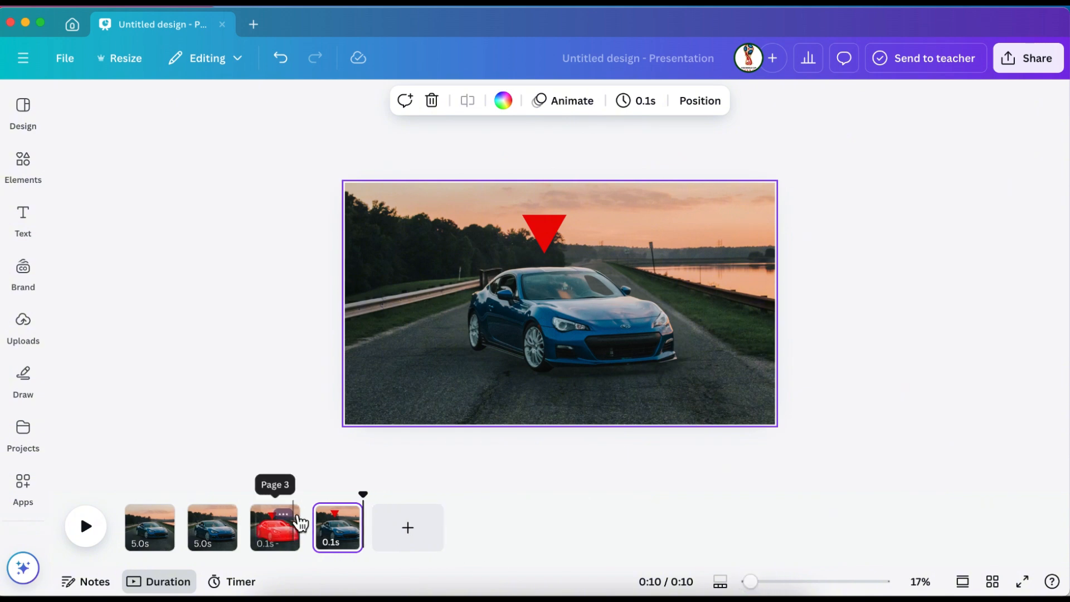
{"action": "left_click", "coordinate": [288, 514]}
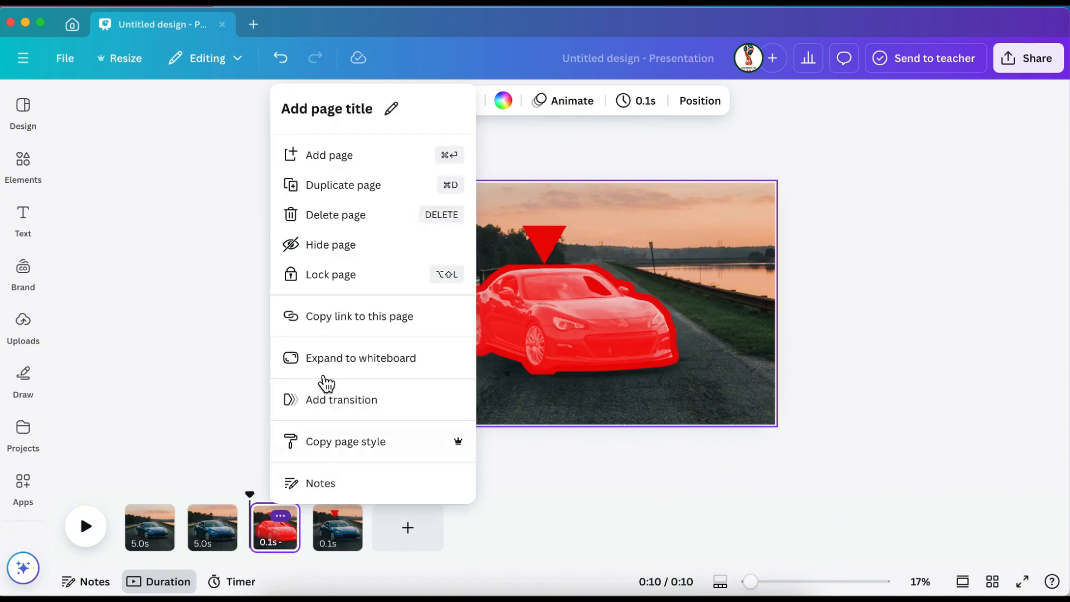
{"action": "left_click", "coordinate": [341, 199]}
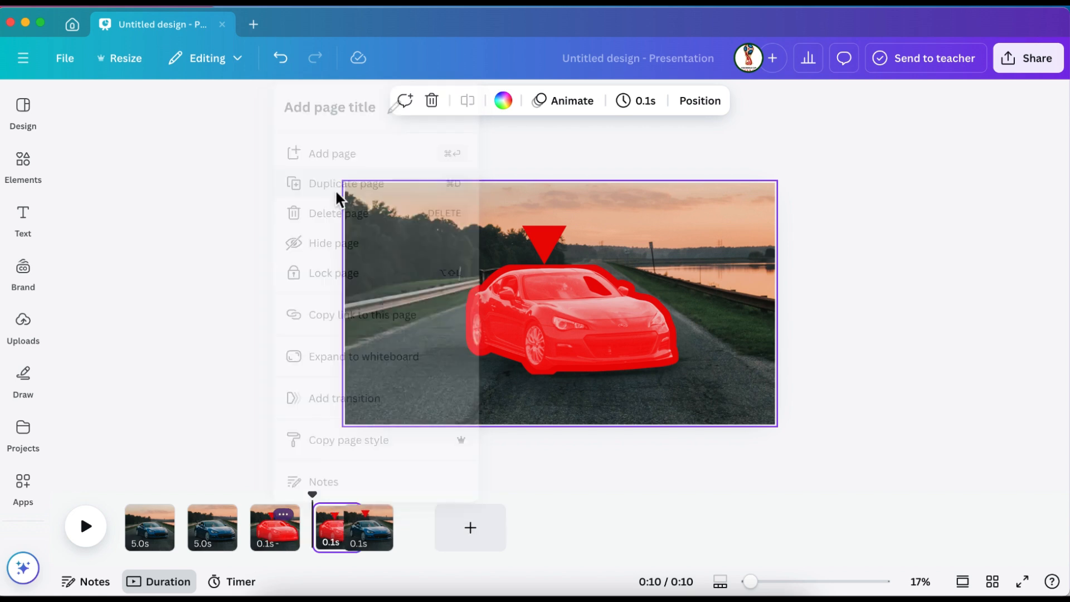
{"action": "left_click_drag", "start_coordinate": [352, 546], "coordinate": [435, 554]}
{"action": "left_click", "coordinate": [343, 515]}
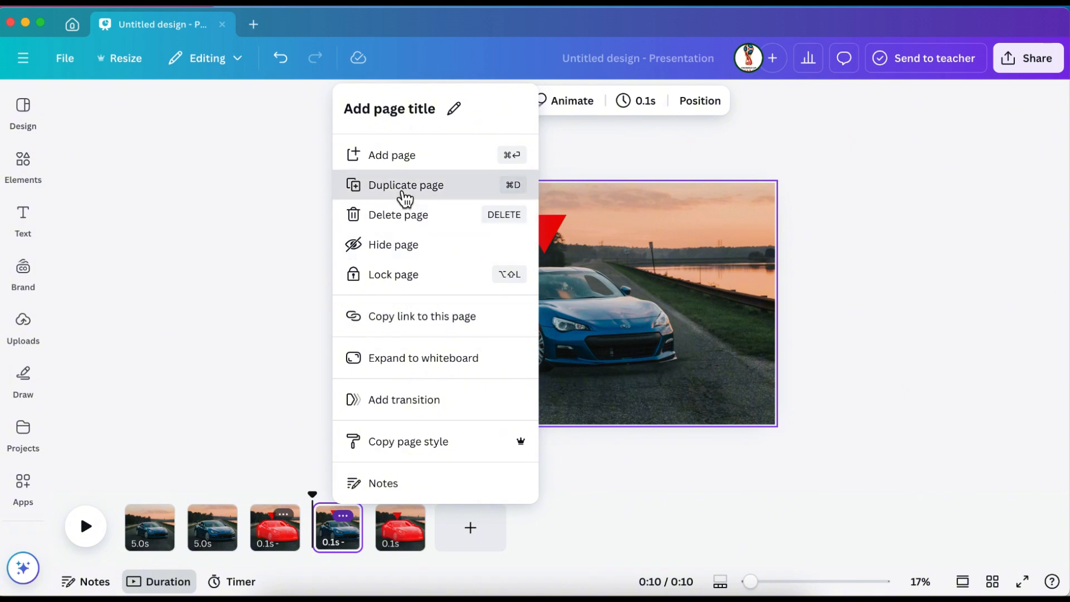
{"action": "left_click", "coordinate": [403, 198]}
{"action": "left_click_drag", "start_coordinate": [408, 544], "coordinate": [490, 540]}
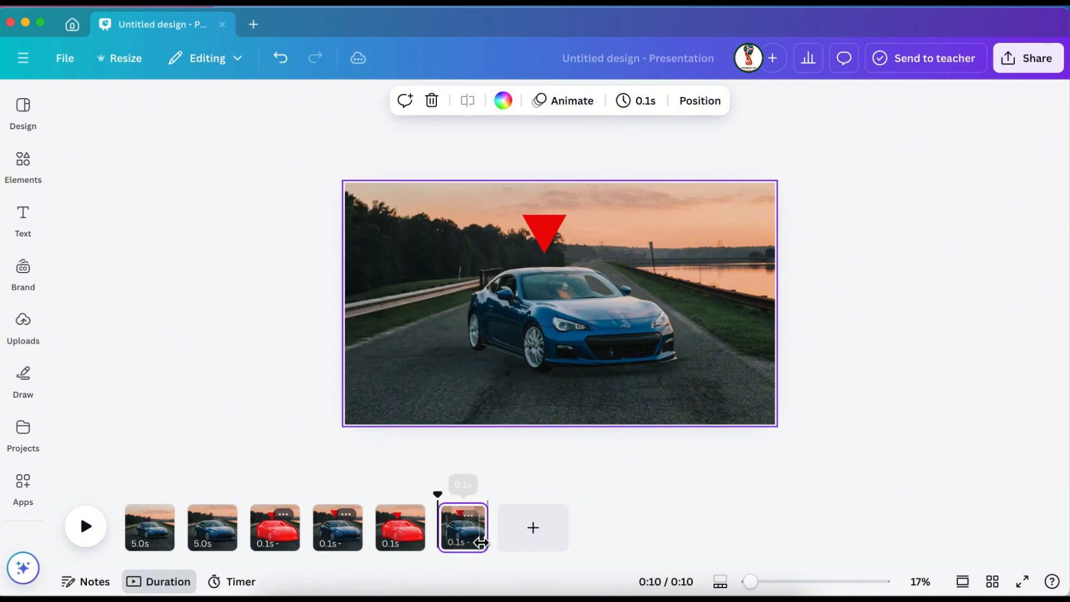
Step: Duplicate pages 5 and 6, moving each copy to the end to continue the red and blue alternation
{"action": "left_click", "coordinate": [412, 515]}
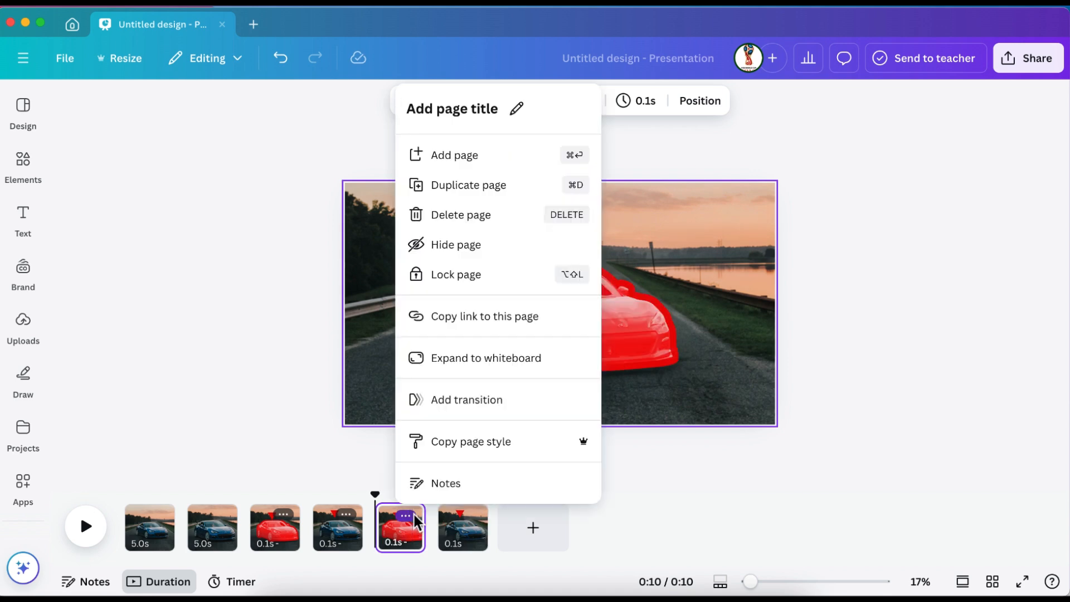
{"action": "left_click", "coordinate": [448, 187]}
{"action": "left_click_drag", "start_coordinate": [477, 543], "coordinate": [574, 552]}
{"action": "left_click", "coordinate": [470, 513]}
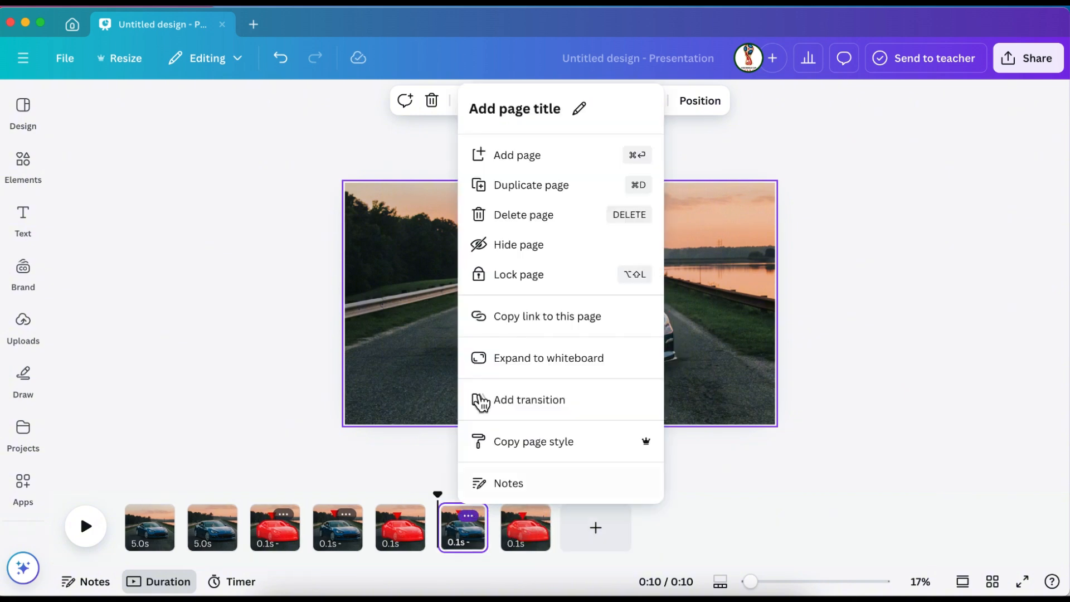
{"action": "left_click", "coordinate": [492, 189]}
{"action": "left_click_drag", "start_coordinate": [540, 537], "coordinate": [666, 542]}
Step: Duplicate pages 7 and 8, moving each copy to the end to continue the red and blue alternation
{"action": "left_click", "coordinate": [534, 513]}
{"action": "left_click", "coordinate": [569, 184]}
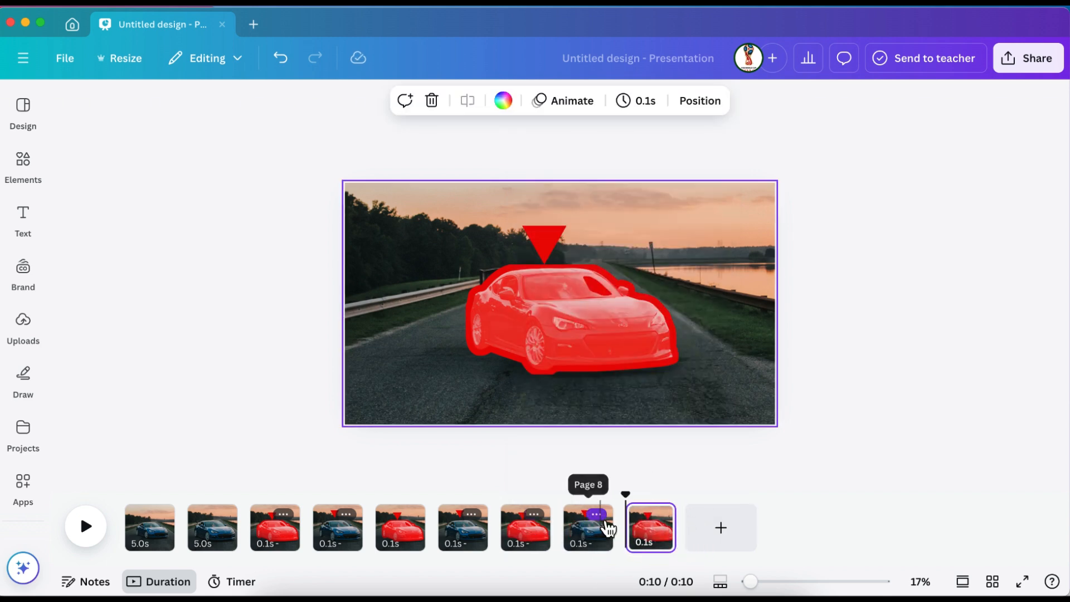
{"action": "left_click", "coordinate": [593, 516]}
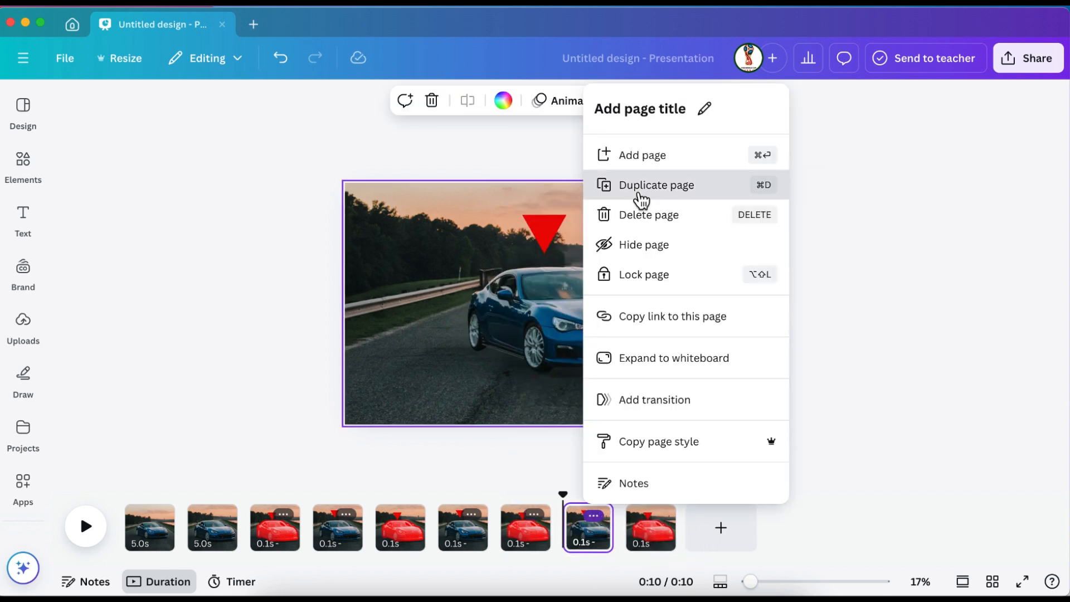
{"action": "left_click", "coordinate": [640, 195]}
{"action": "left_click_drag", "start_coordinate": [651, 529], "coordinate": [713, 555]}
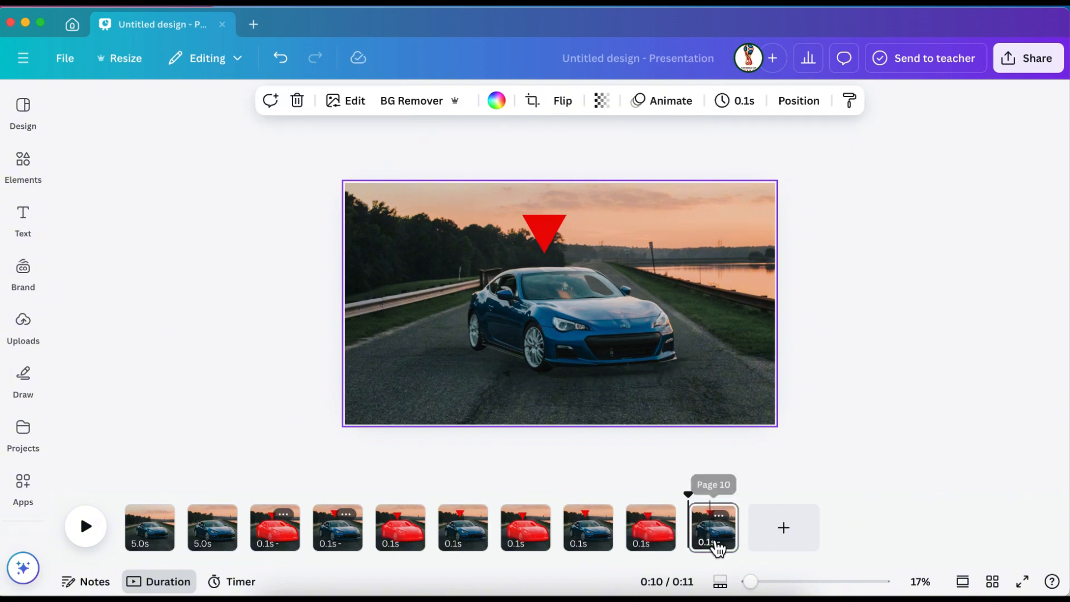
Step: Select pages 7 to 10 together and duplicate the four-page group twice to extend the red and blue flicker
{"action": "left_click", "coordinate": [716, 543]}
{"action": "left_click", "coordinate": [667, 543], "text": "shift"}
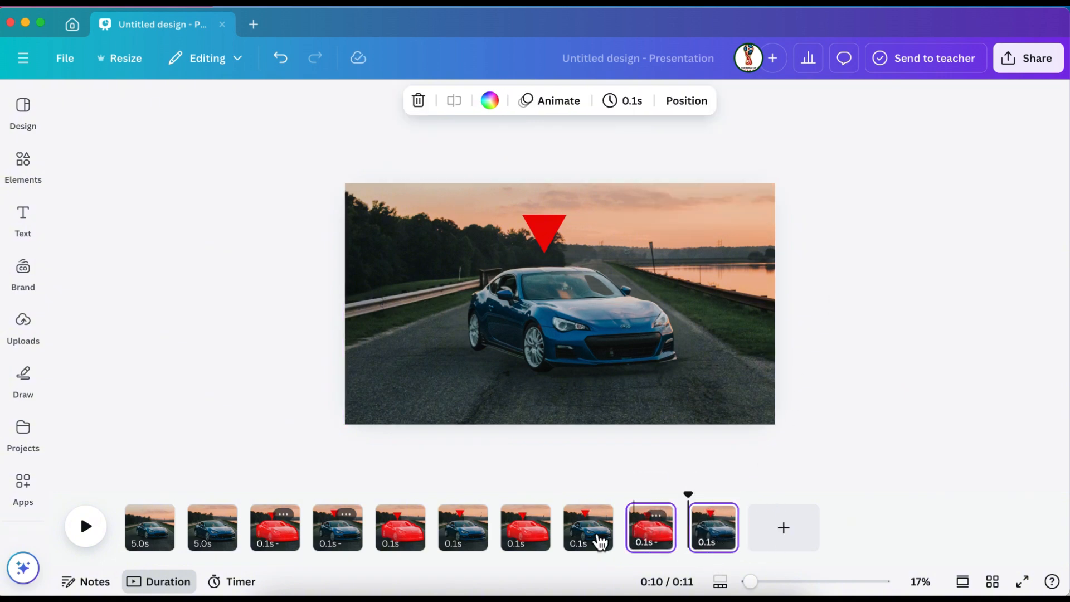
{"action": "left_click", "coordinate": [600, 541], "text": "shift"}
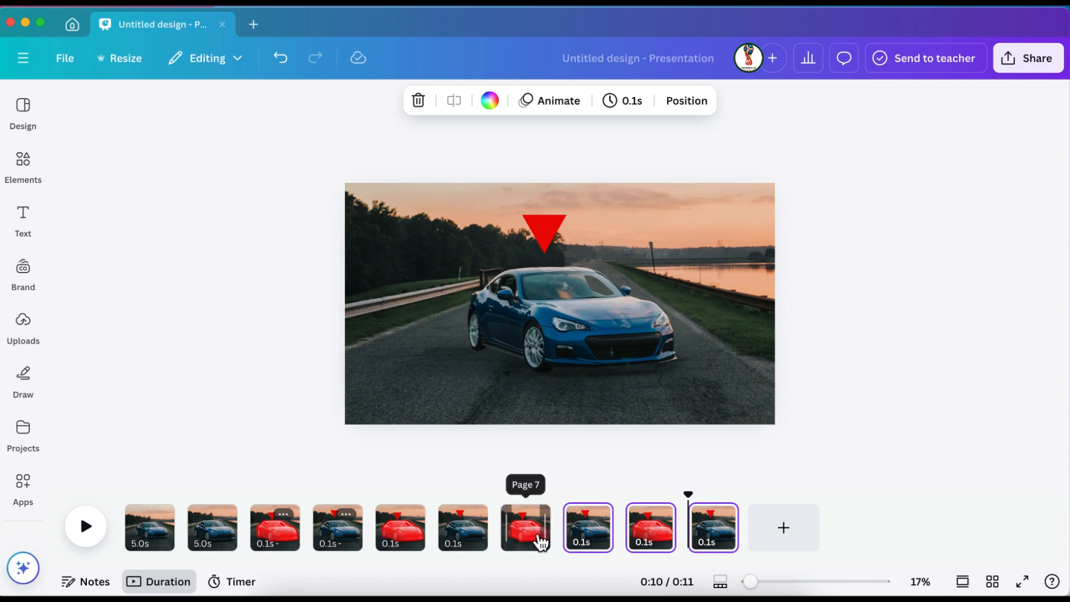
{"action": "left_click", "coordinate": [541, 541], "text": "shift"}
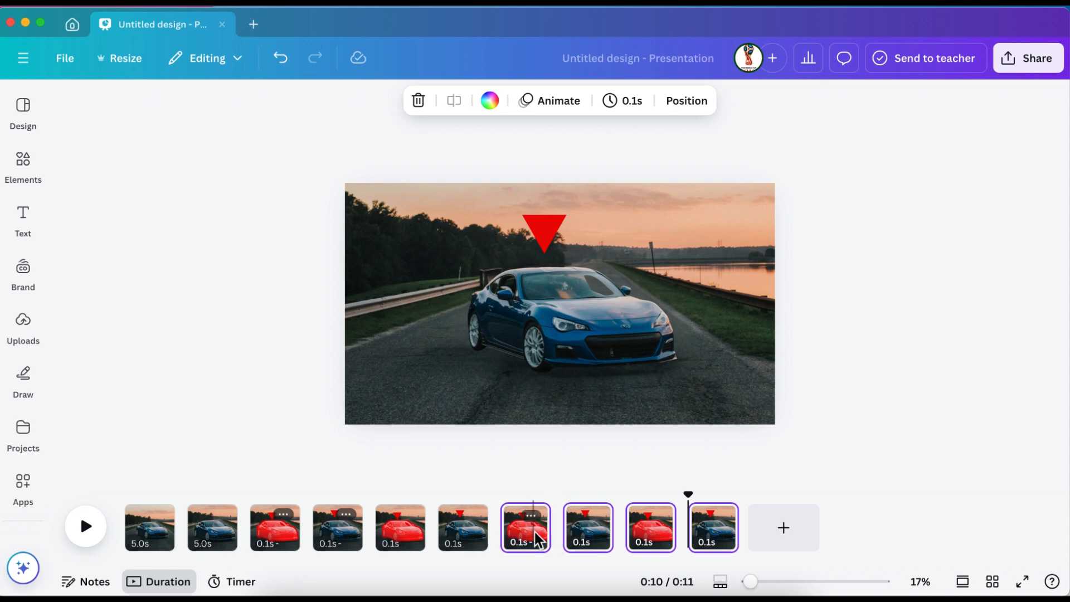
{"action": "right_click", "coordinate": [538, 538]}
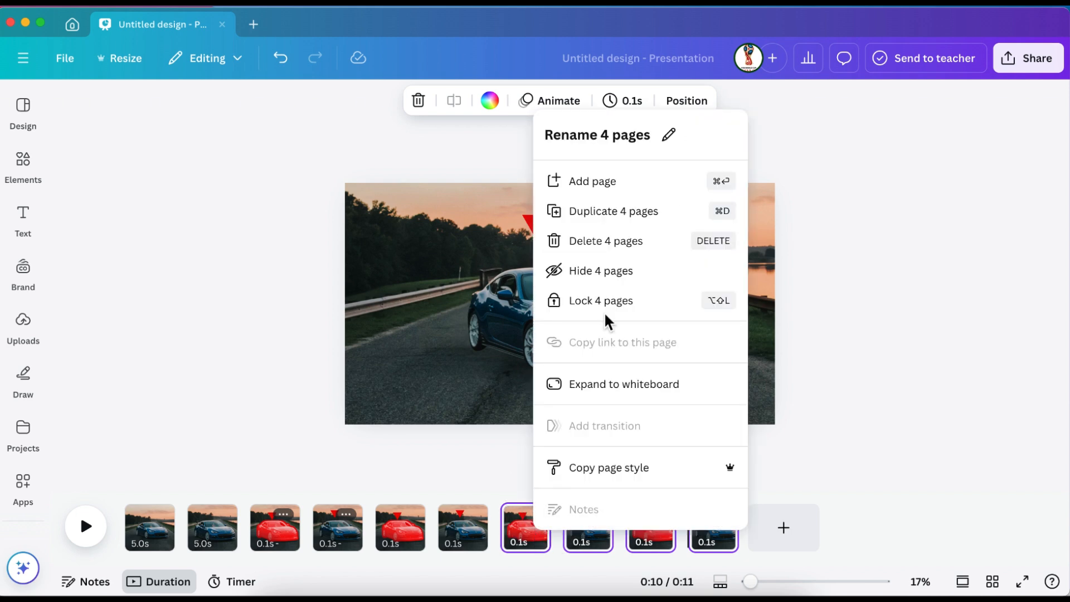
{"action": "left_click", "coordinate": [654, 215]}
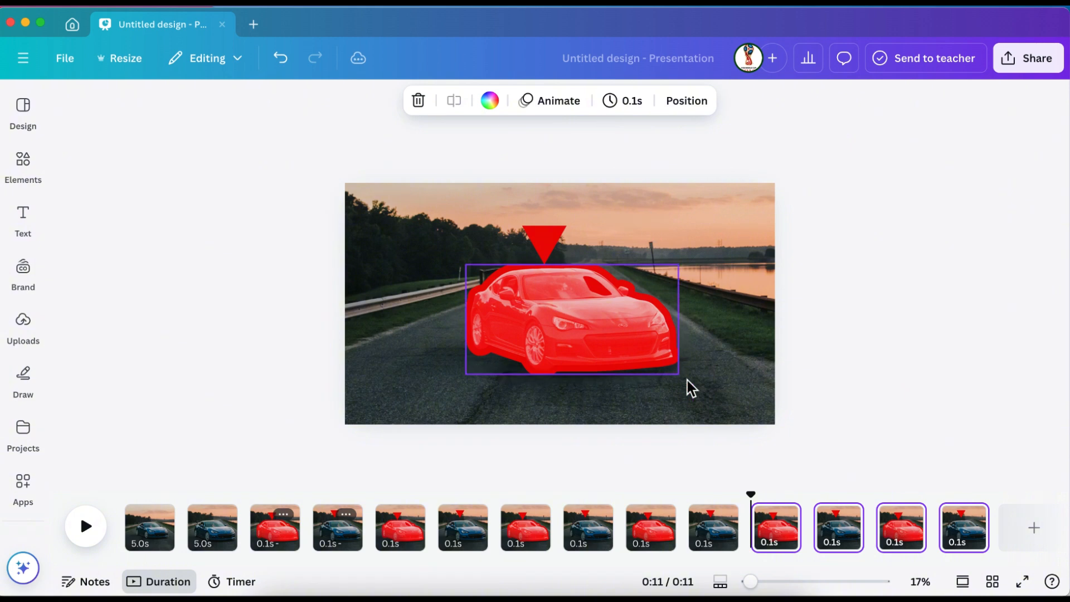
{"action": "right_click", "coordinate": [843, 540]}
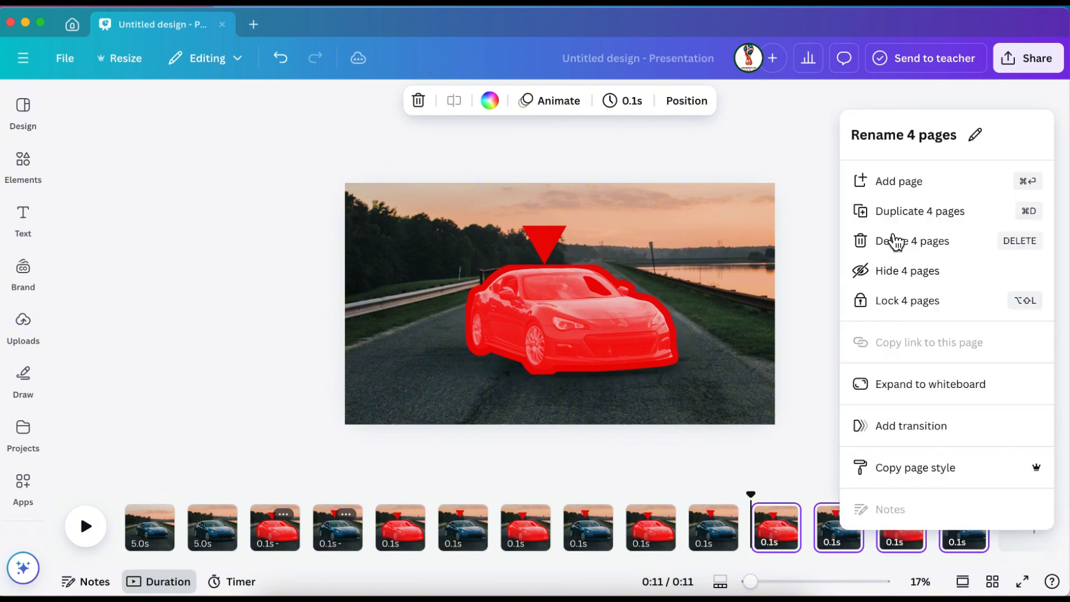
{"action": "left_click", "coordinate": [892, 215]}
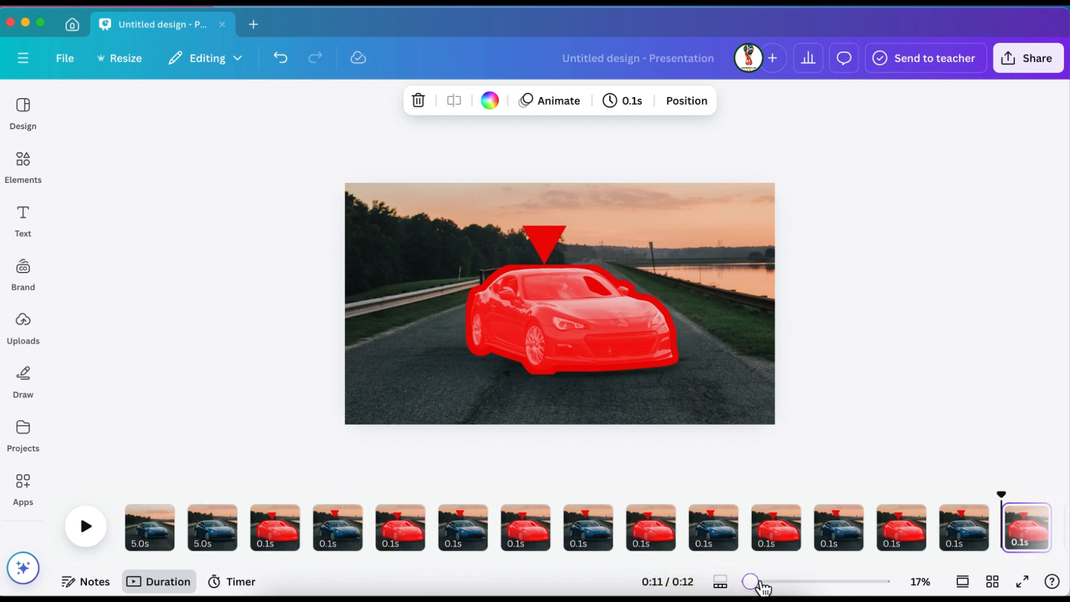
Step: Trim the plain blue-car pages on the timeline, page 2 to 1.7 s and page 1 to 2.7 s
{"action": "left_click_drag", "start_coordinate": [761, 587], "coordinate": [779, 589]}
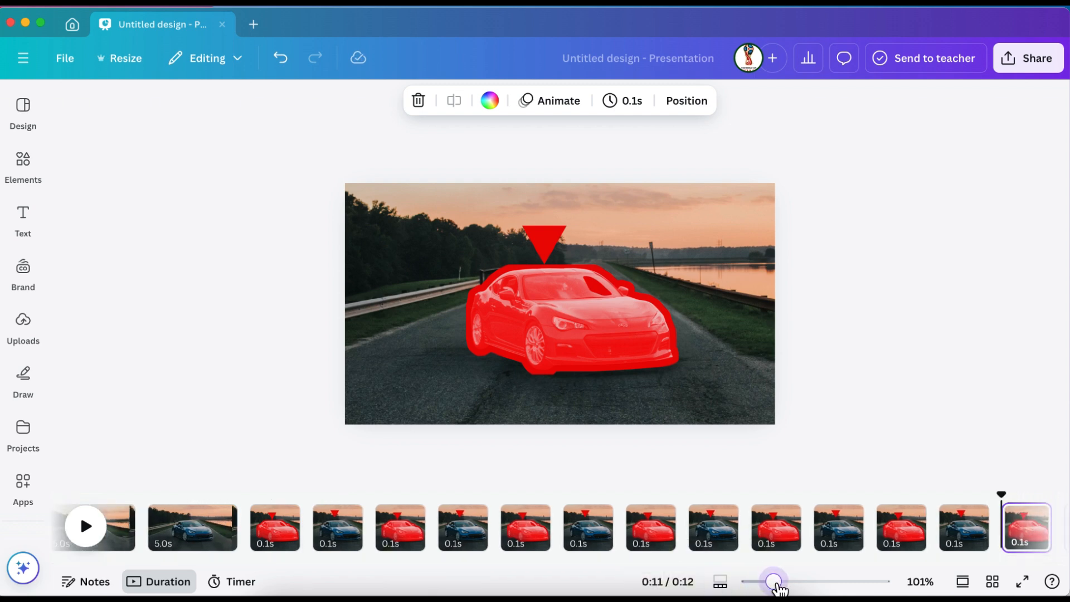
{"action": "scroll", "coordinate": [520, 523], "scroll_direction": "left", "scroll_amount": 2}
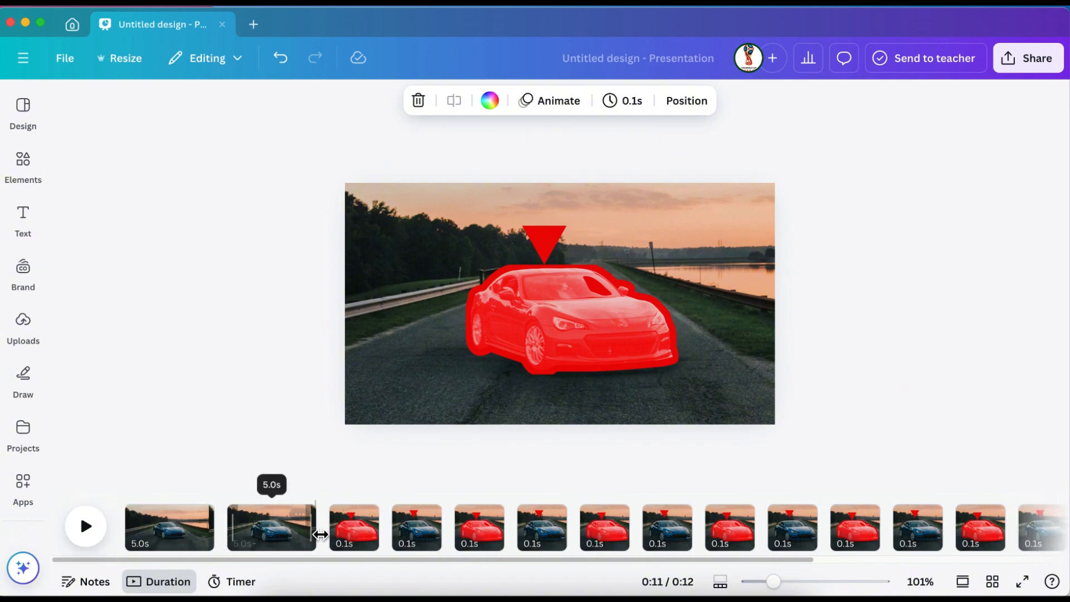
{"action": "left_click_drag", "start_coordinate": [319, 534], "coordinate": [255, 544]}
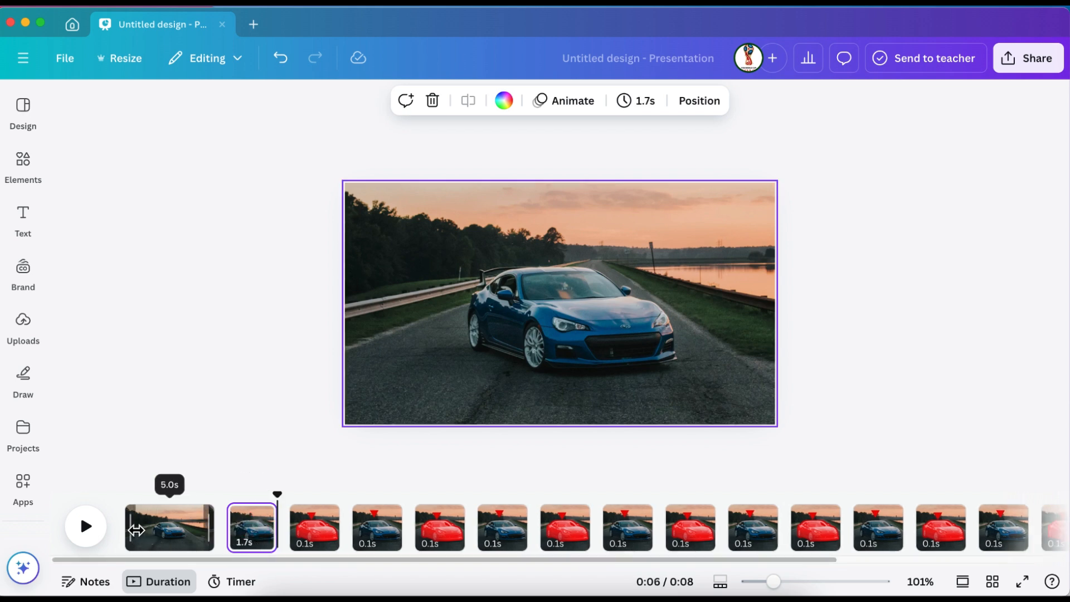
{"action": "left_click_drag", "start_coordinate": [136, 530], "coordinate": [153, 545]}
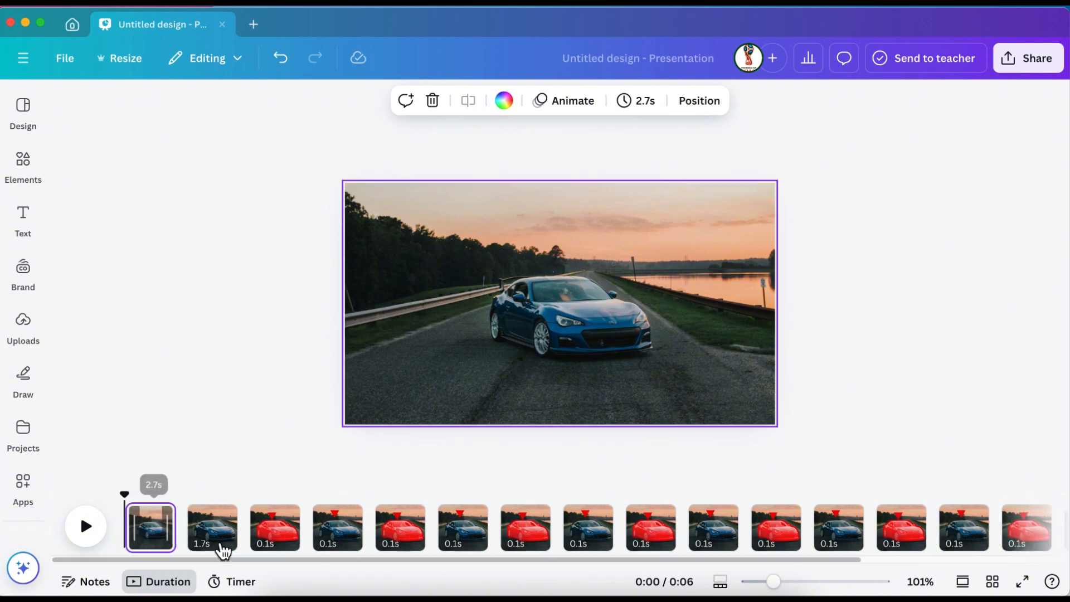
Step: Add a Match & Move transition between pages 1 and 2 and preview it
{"action": "left_click", "coordinate": [190, 544]}
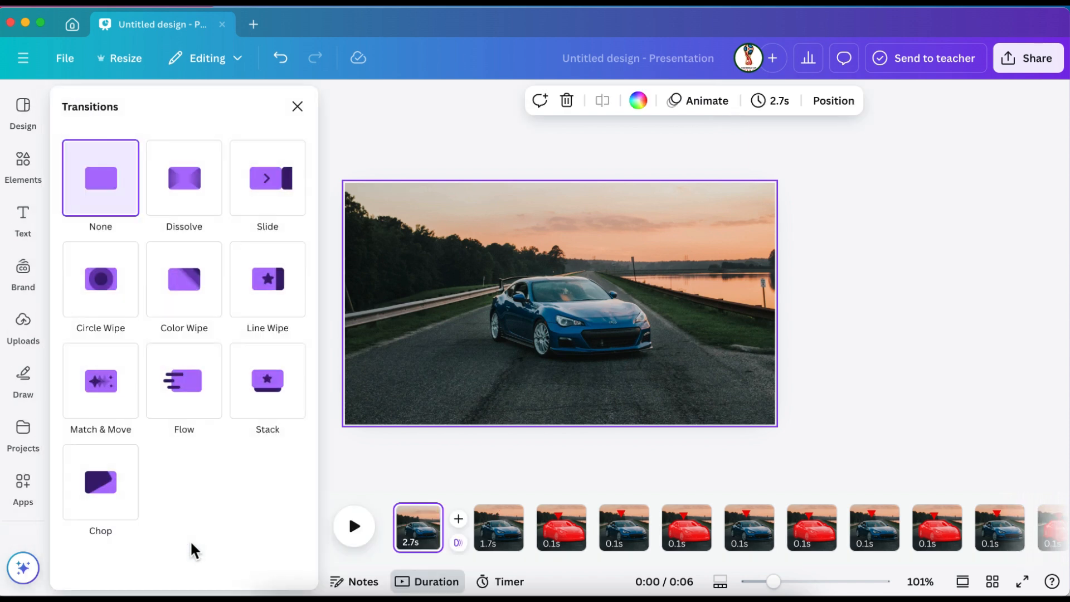
{"action": "left_click", "coordinate": [100, 406]}
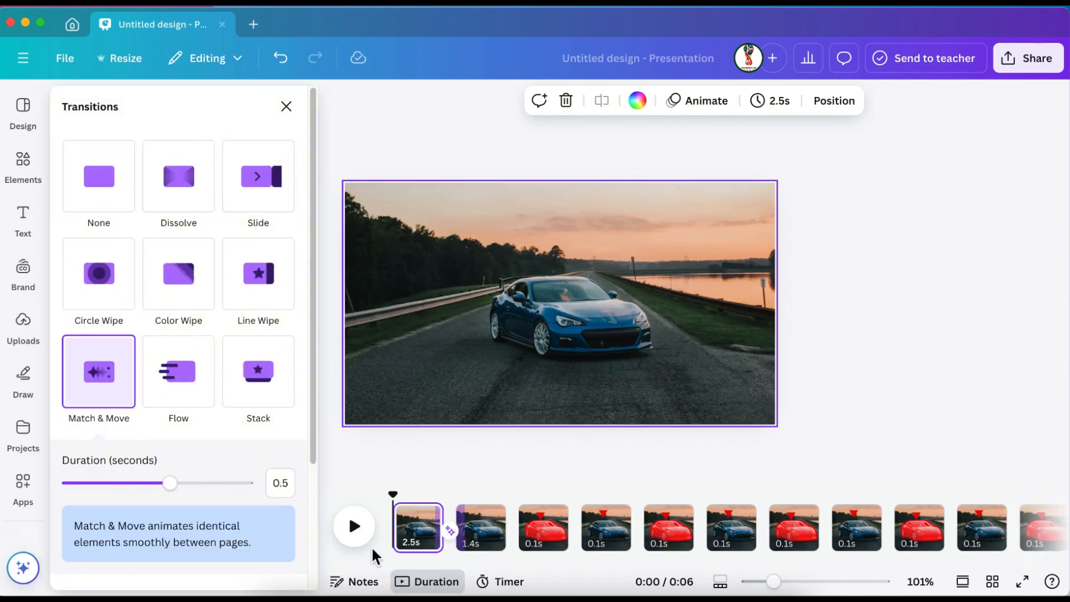
{"action": "left_click", "coordinate": [360, 538]}
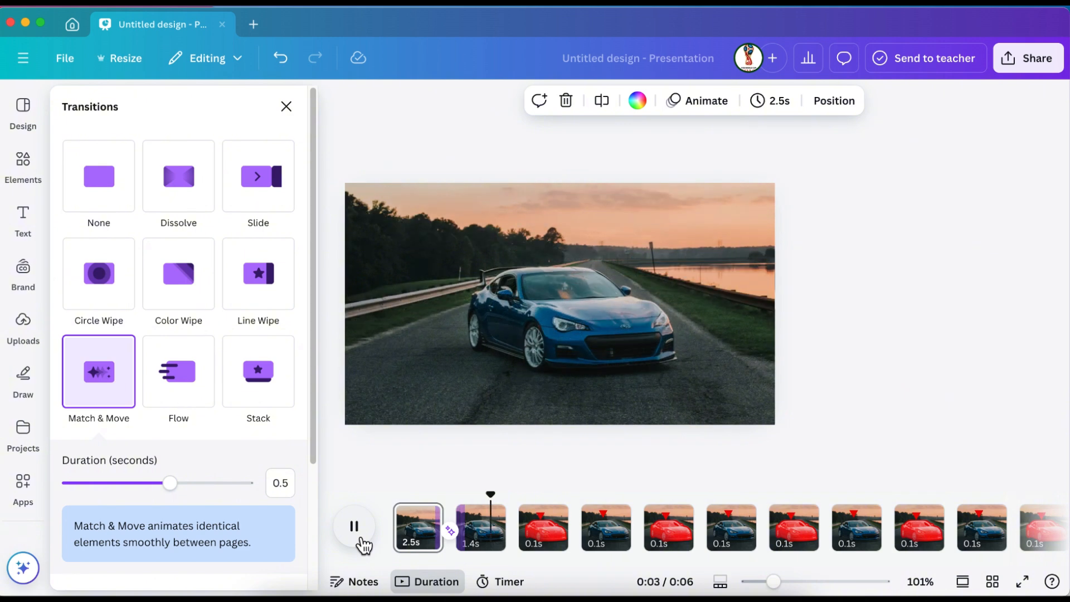
{"action": "left_click", "coordinate": [363, 543]}
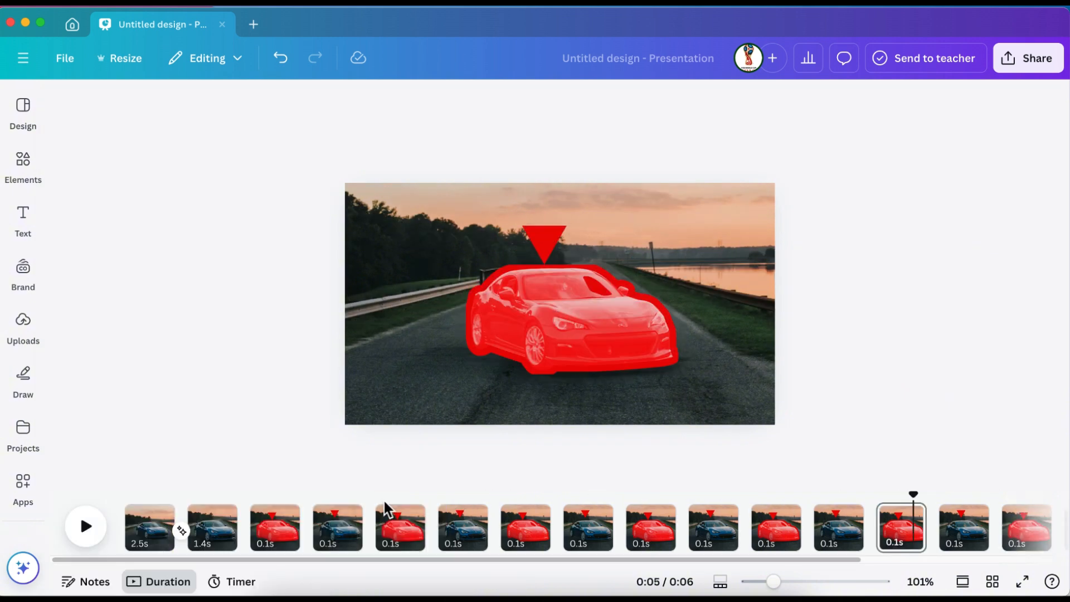
Step: Play the whole animation back from page 1 to check the zoom and the red flicker
{"action": "scroll", "coordinate": [215, 561], "scroll_direction": "right", "scroll_amount": 2}
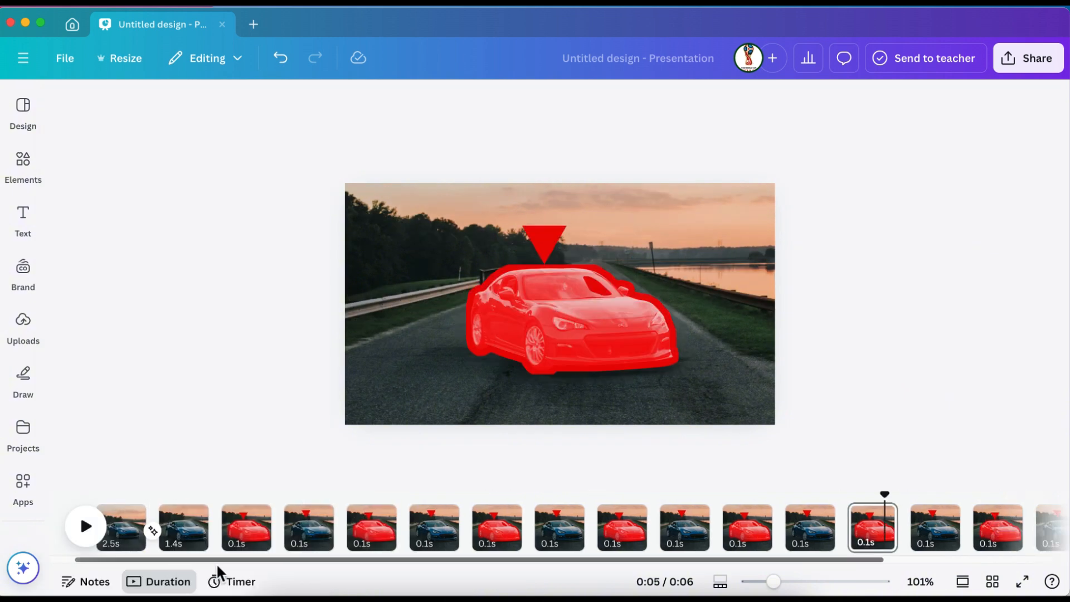
{"action": "scroll", "coordinate": [211, 560], "scroll_direction": "left", "scroll_amount": 2}
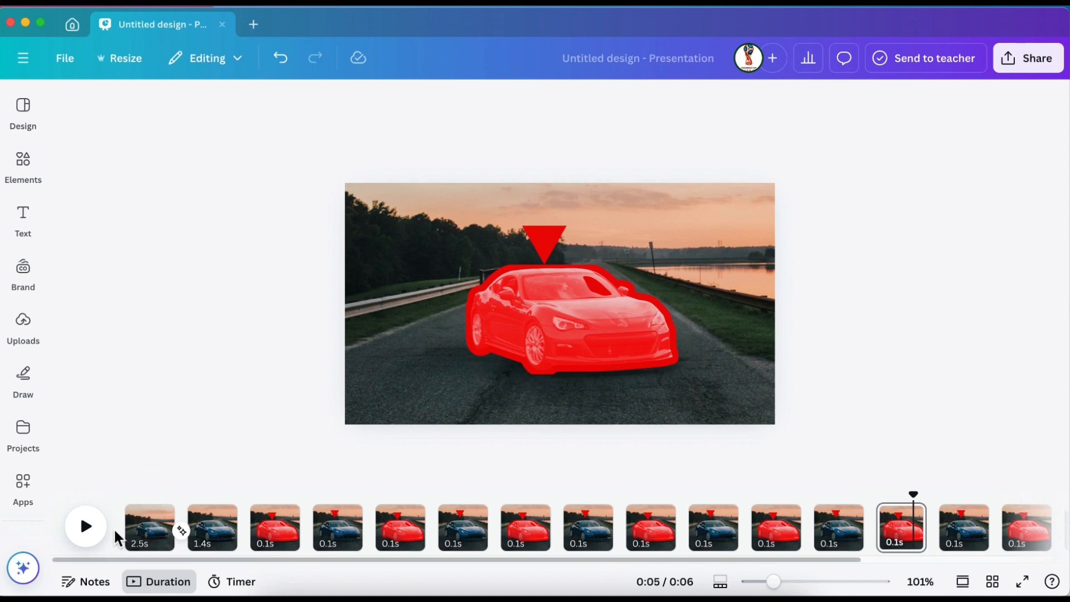
{"action": "left_click", "coordinate": [89, 532]}
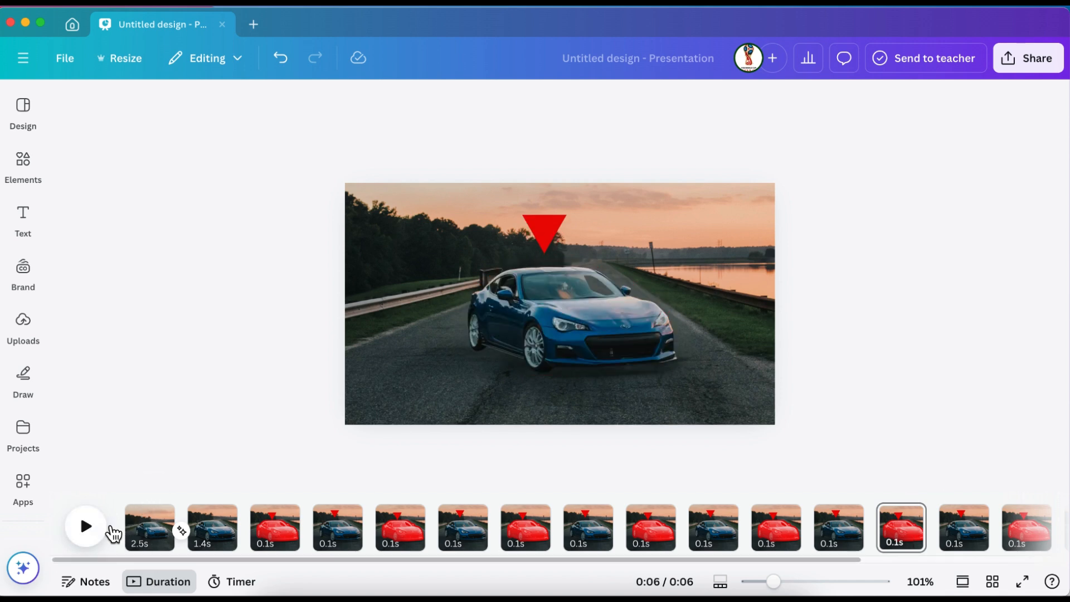
{"action": "left_click", "coordinate": [137, 503]}
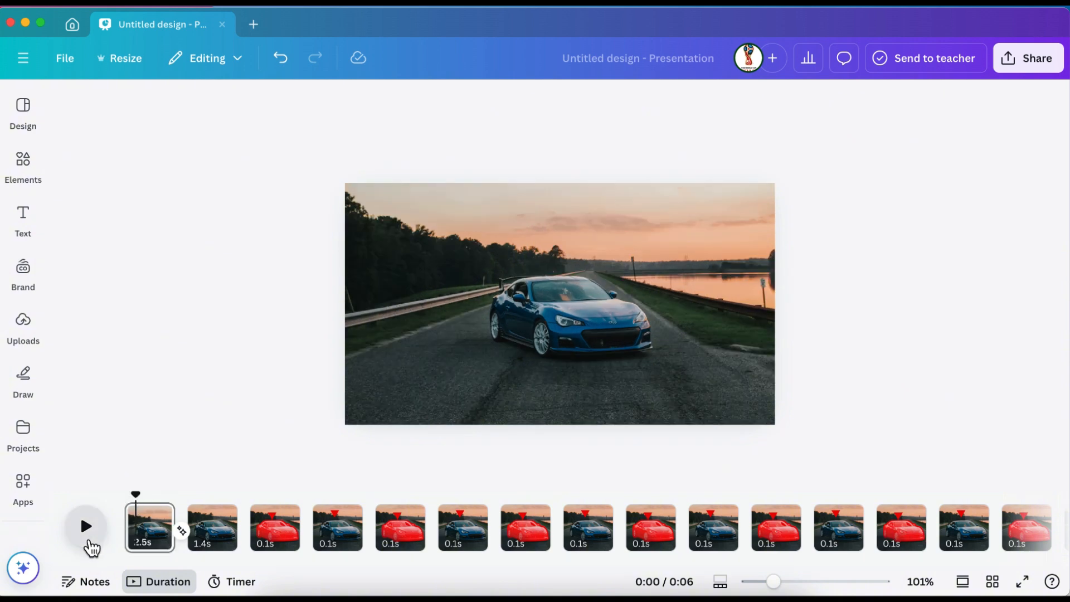
{"action": "left_click", "coordinate": [87, 530]}
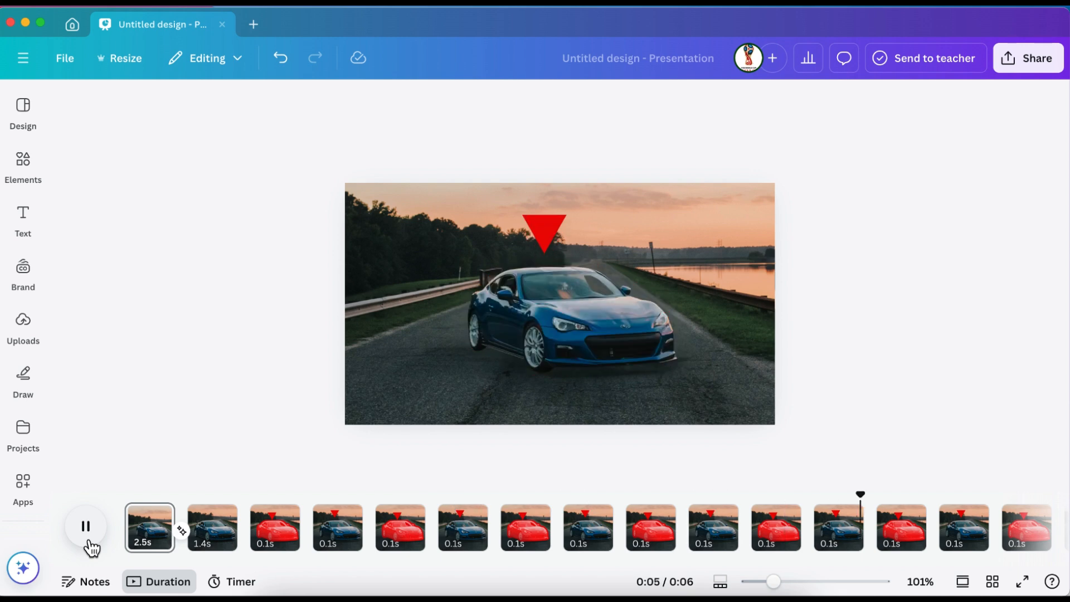
{"action": "left_click", "coordinate": [87, 529]}
Step: Rename the design "shooting animation" and download all pages as a 1080p MP4 video
{"action": "left_click", "coordinate": [696, 68]}
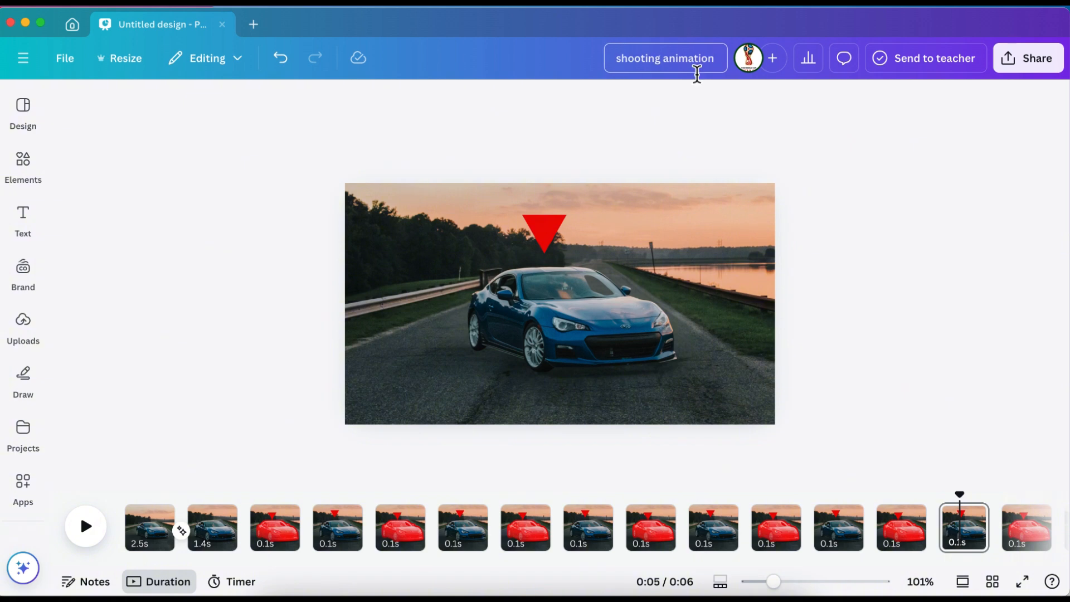
{"action": "left_click", "coordinate": [1020, 65]}
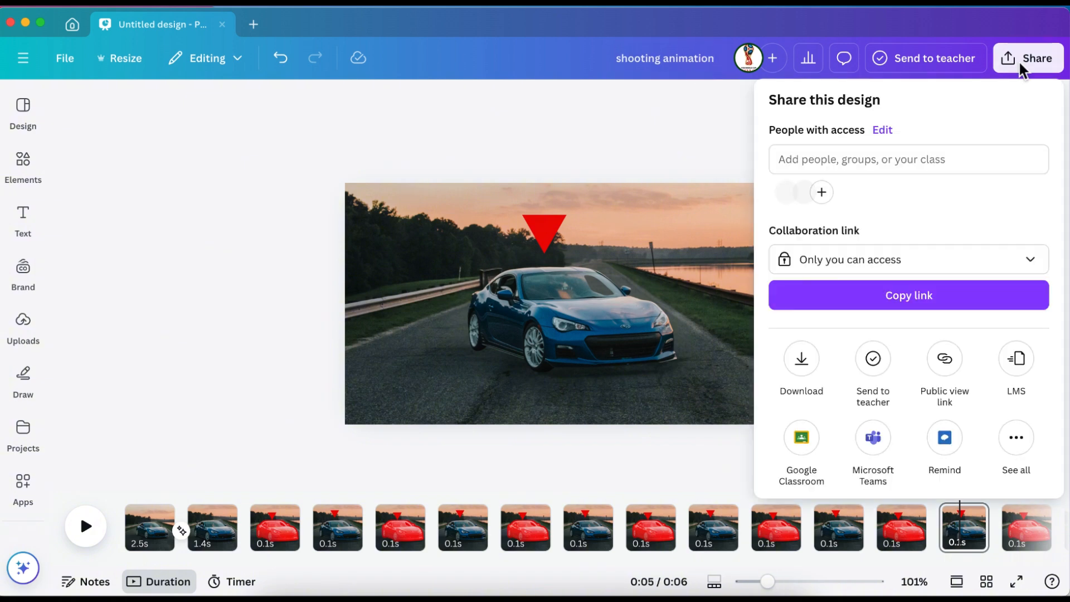
{"action": "left_click", "coordinate": [817, 369]}
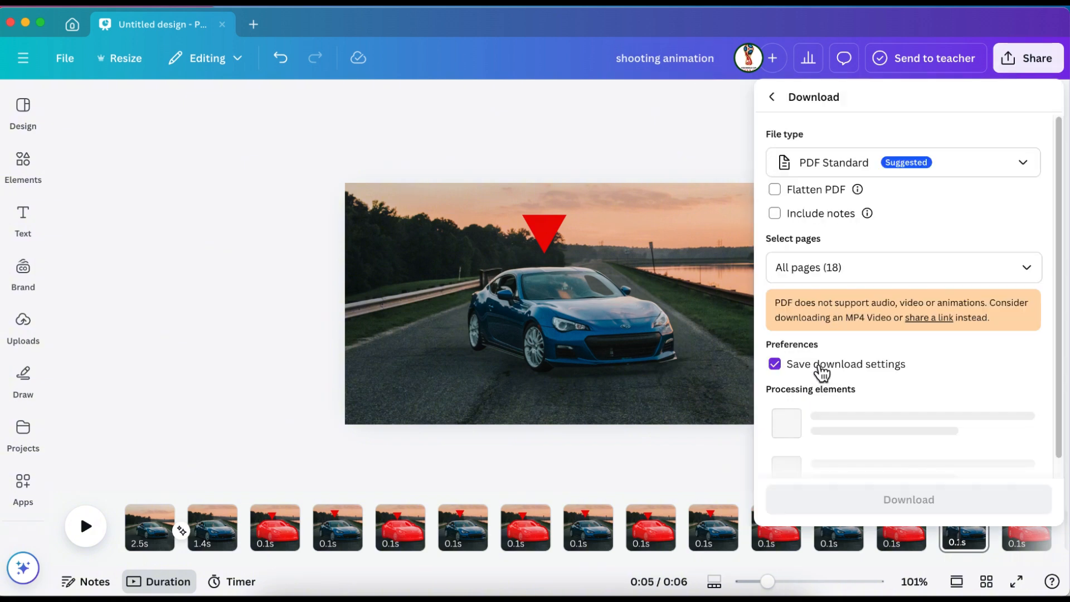
{"action": "left_click", "coordinate": [964, 172]}
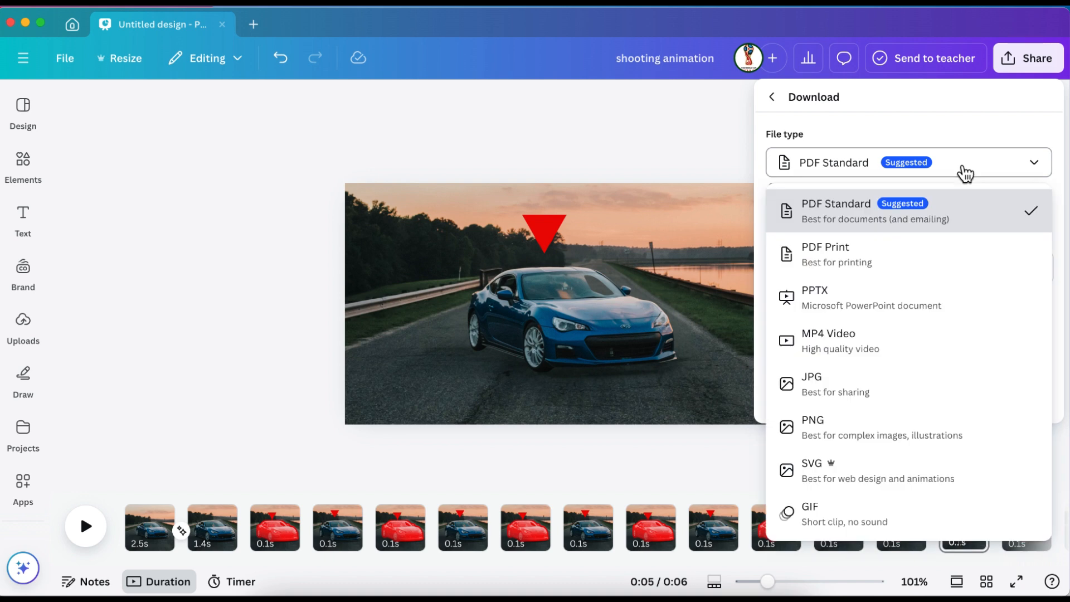
{"action": "left_click", "coordinate": [890, 353]}
{"action": "left_click", "coordinate": [899, 414]}
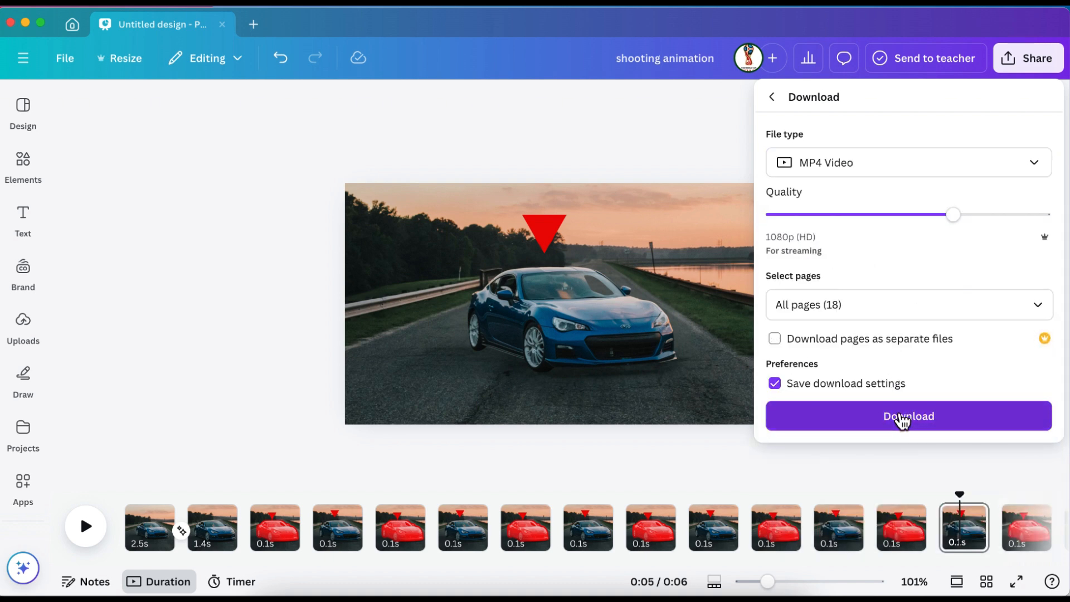